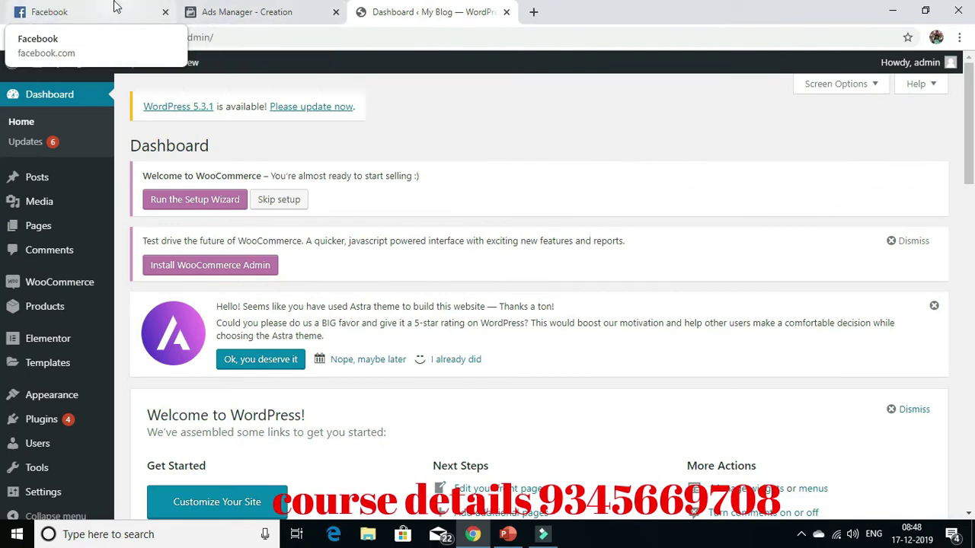
Switch to Facebook Ads Manager and open the Pixels page of Events Manager.
click(259, 11)
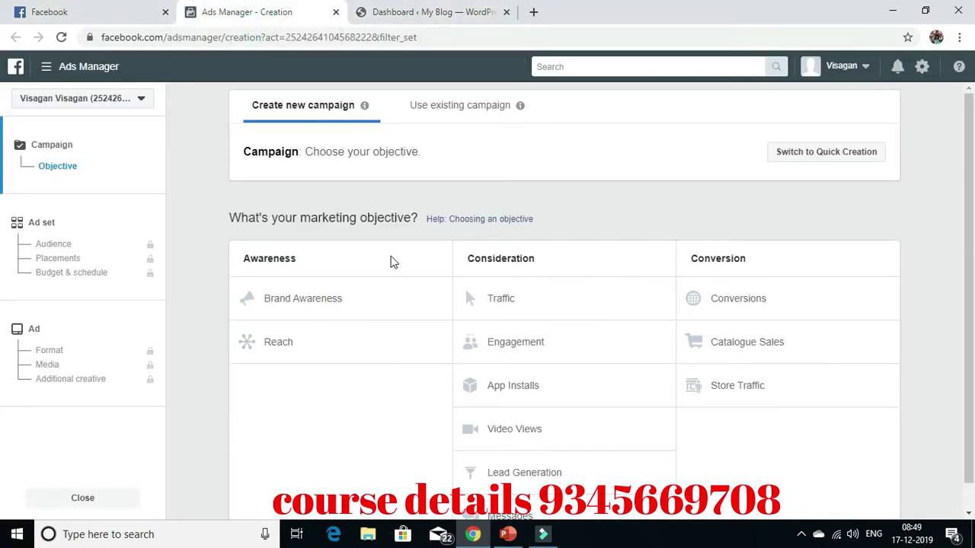
click(48, 68)
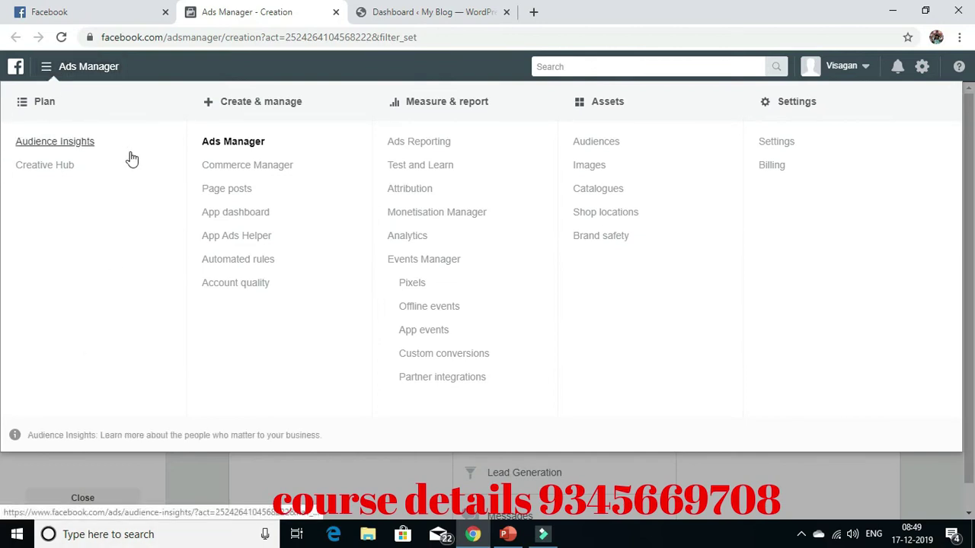
click(415, 286)
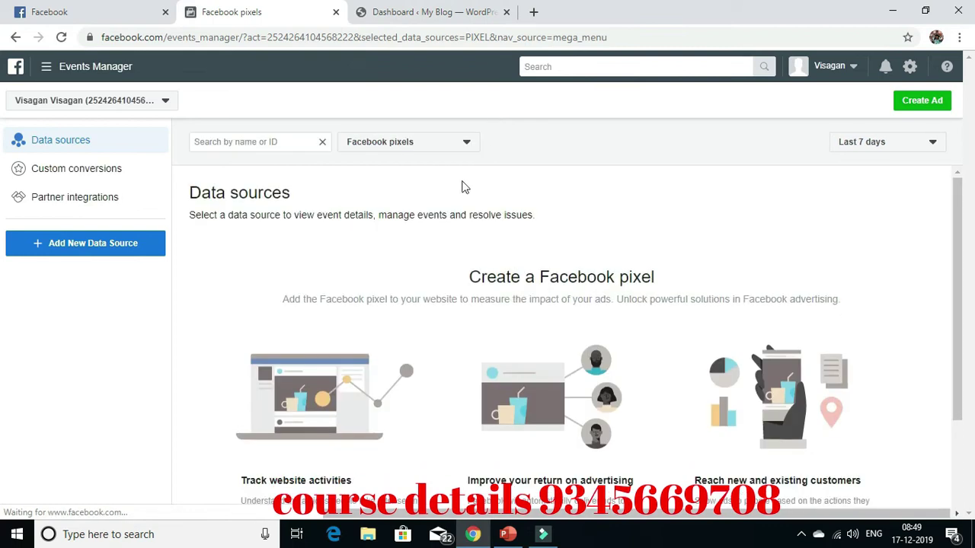
Start creating a Facebook pixel from the data sources overview.
scroll(470, 231, down, 2)
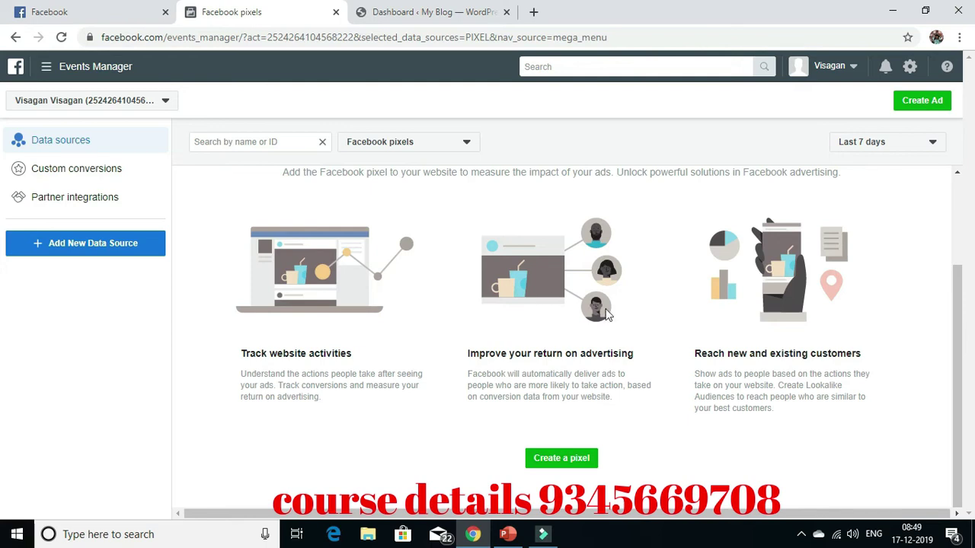
scroll(575, 314, up, 2)
scroll(575, 313, down, 1)
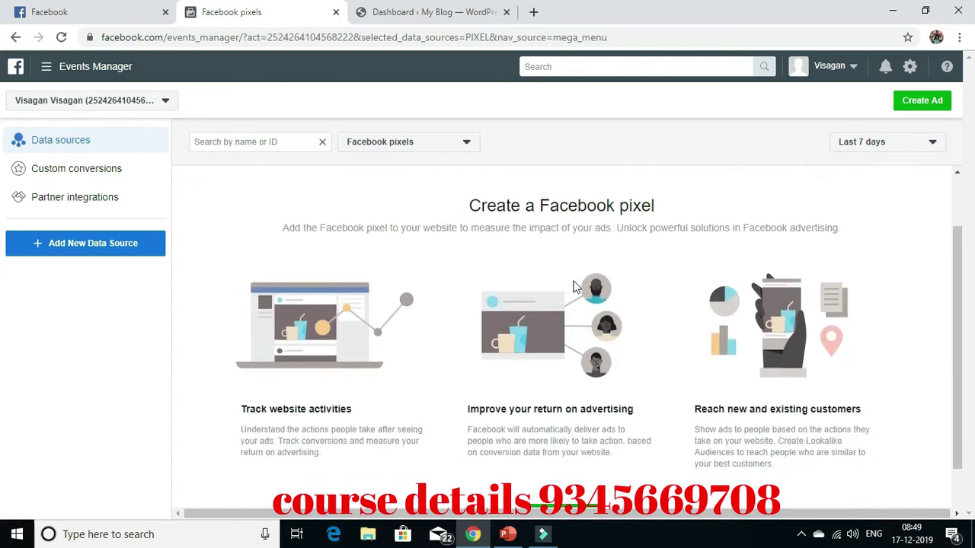
scroll(596, 231, down, 1)
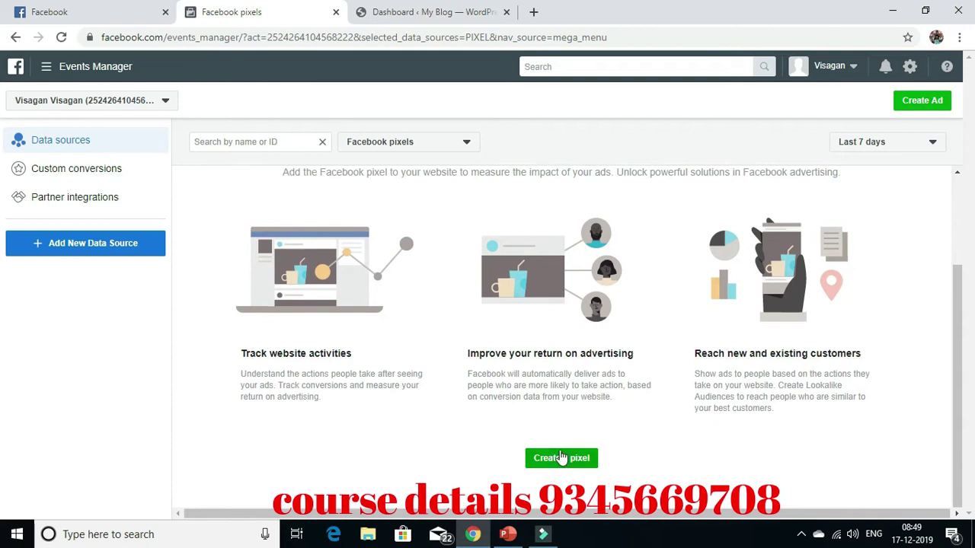
click(556, 460)
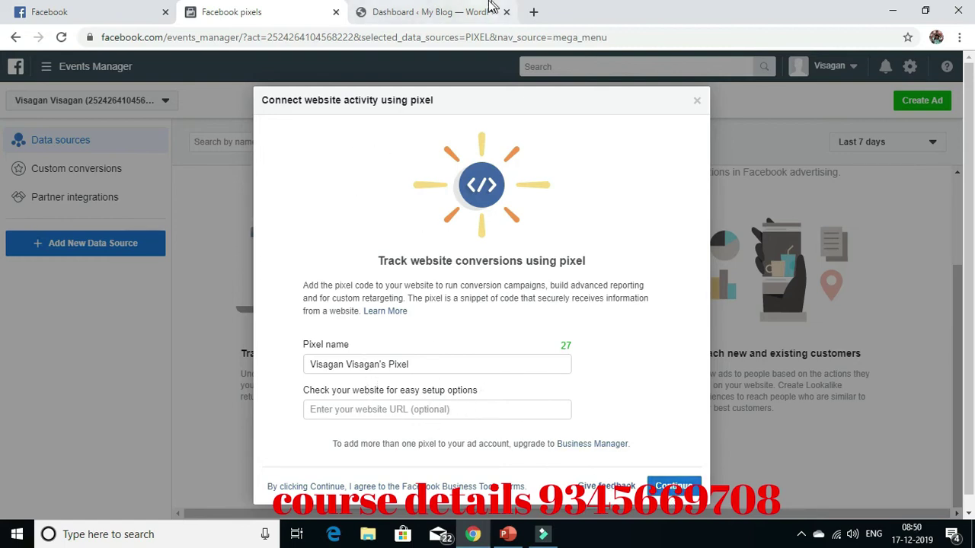
Open franchoil.com in a new browser tab and copy its web address.
click(534, 13)
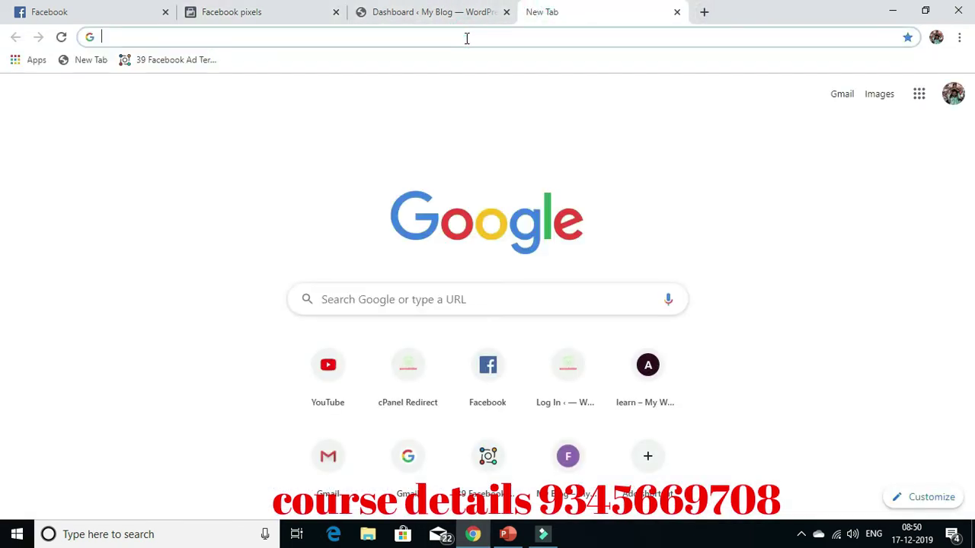
text(fra)
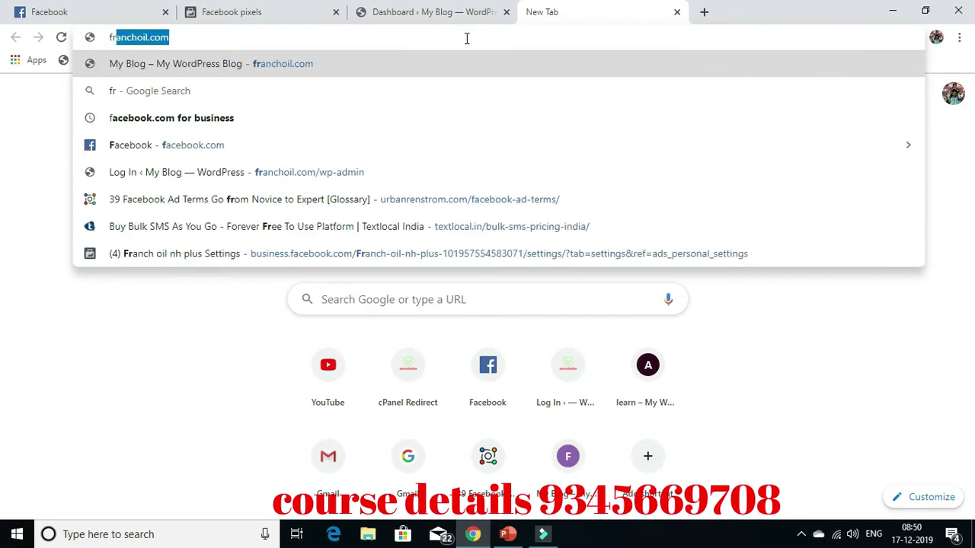
key(Return)
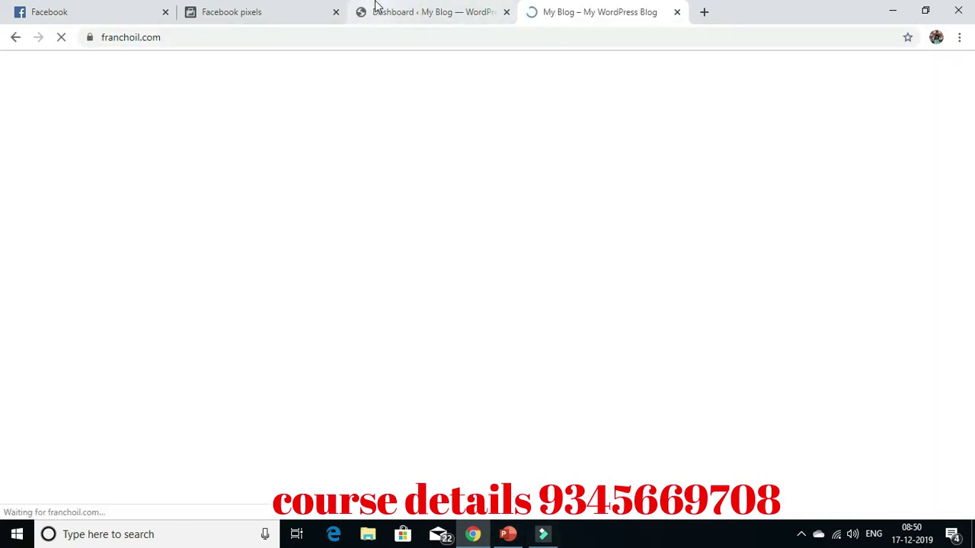
click(174, 37)
key(ctrl+c)
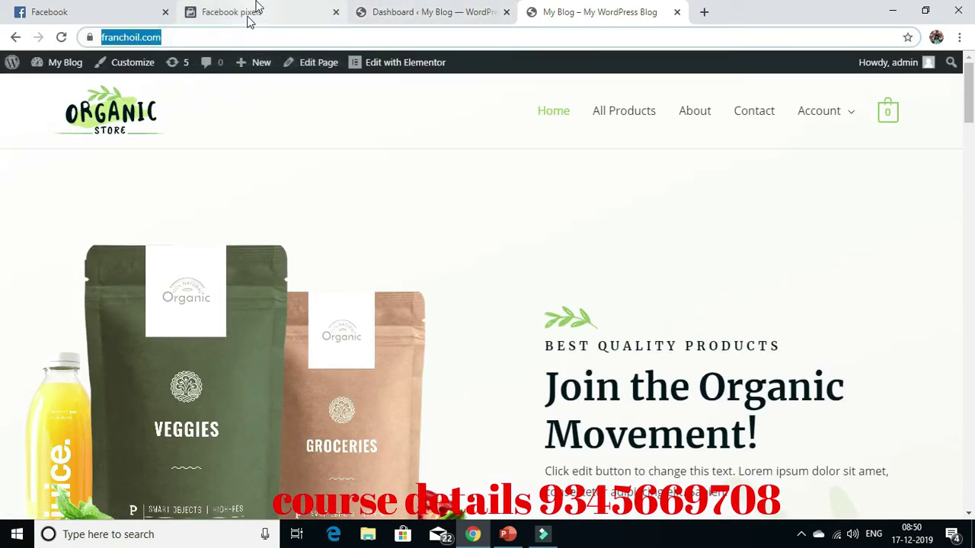
click(419, 12)
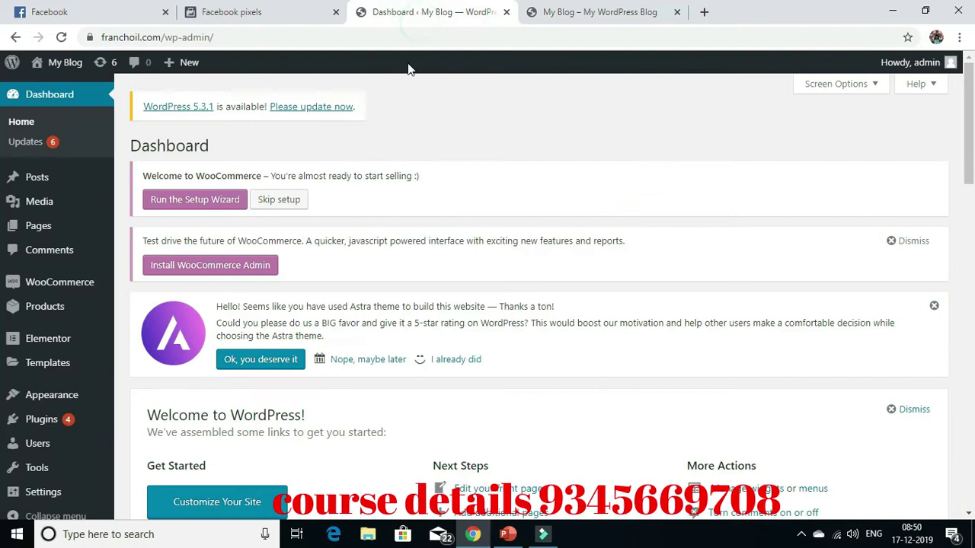
click(217, 13)
click(337, 412)
key(ctrl+v)
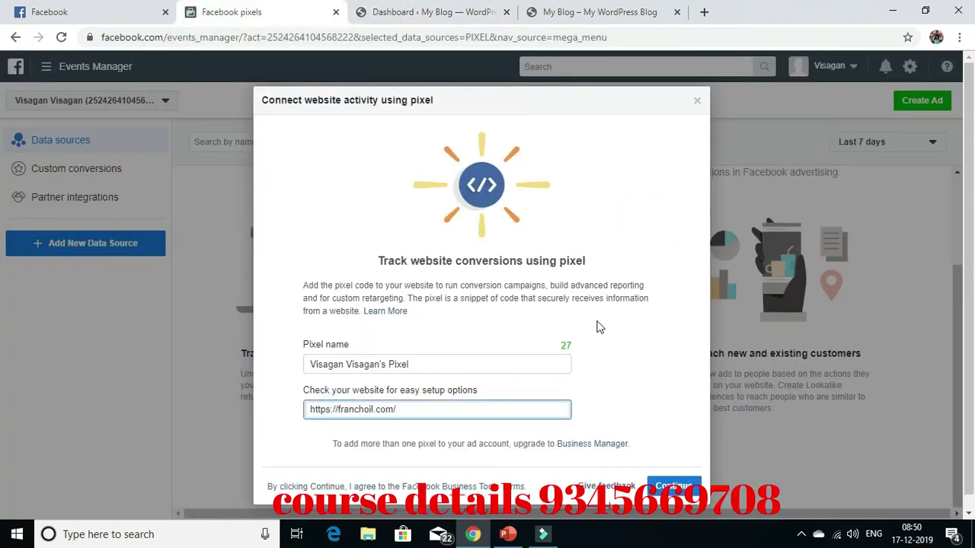
click(673, 486)
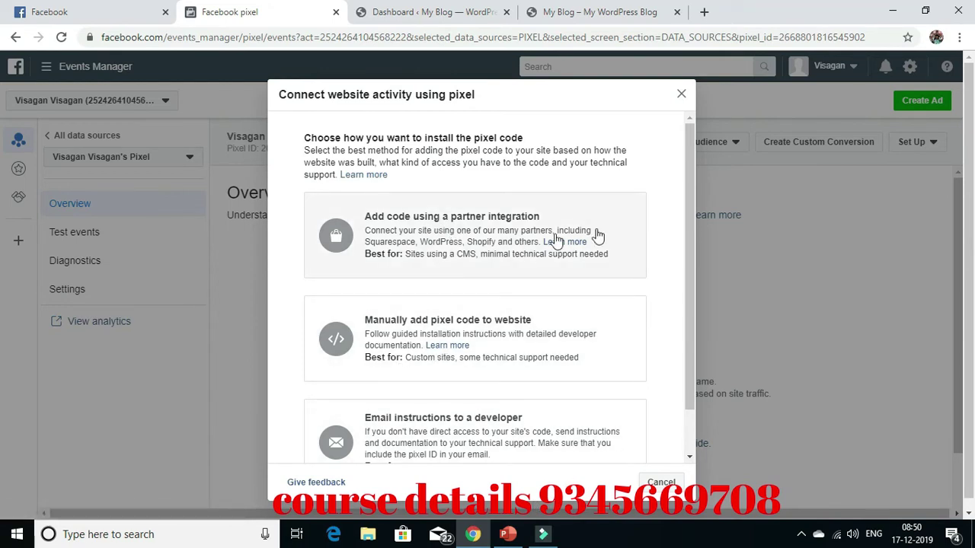
Review the pixel installation methods and choose to add the pixel code to the website manually.
scroll(689, 265, down, 1)
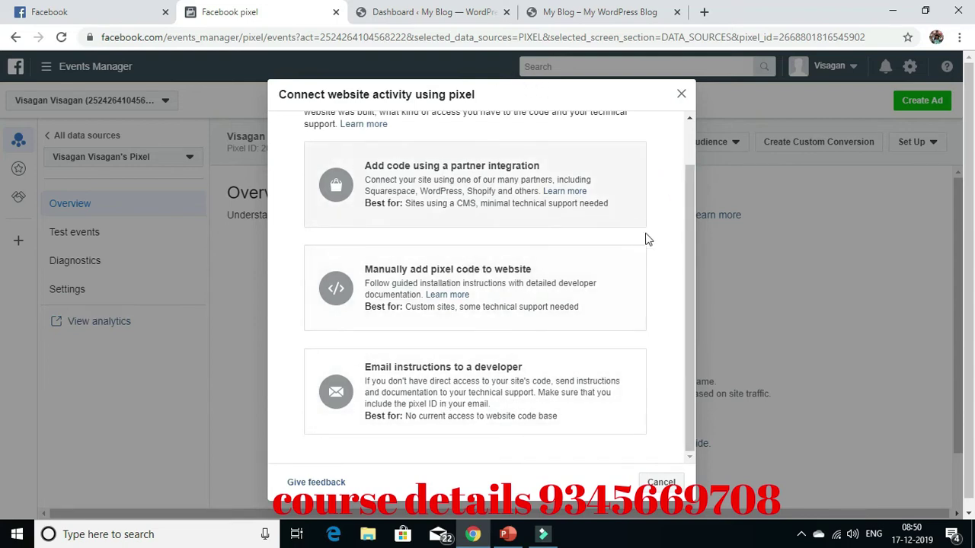
scroll(691, 288, up, 1)
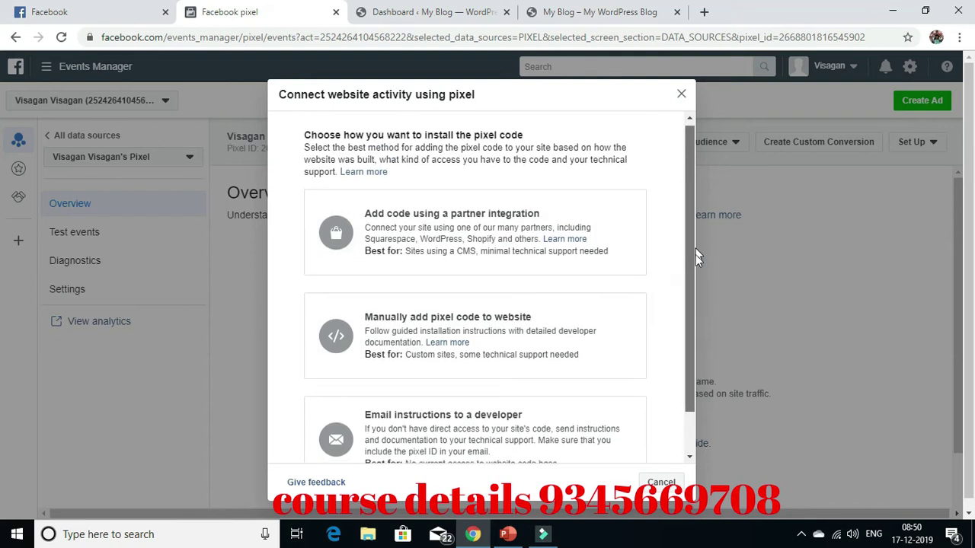
scroll(686, 288, down, 1)
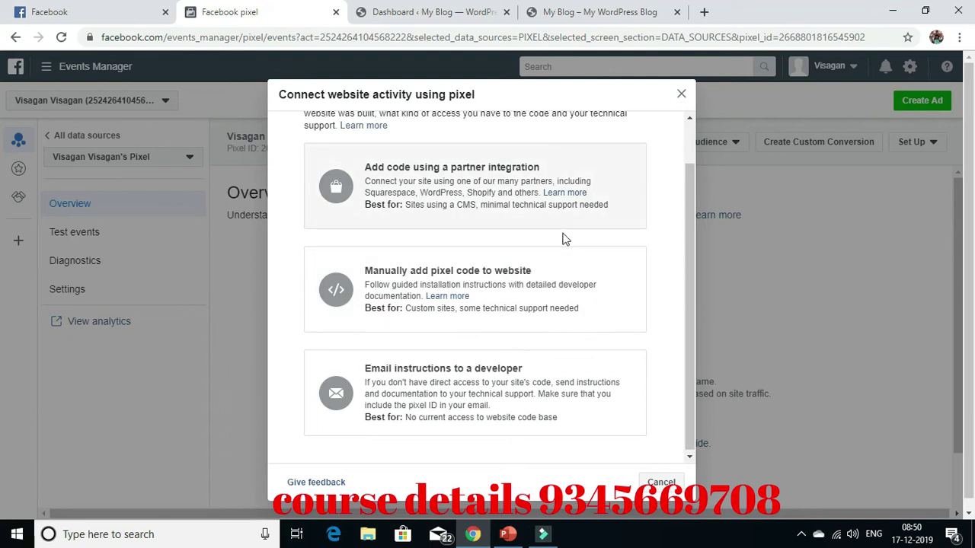
click(438, 292)
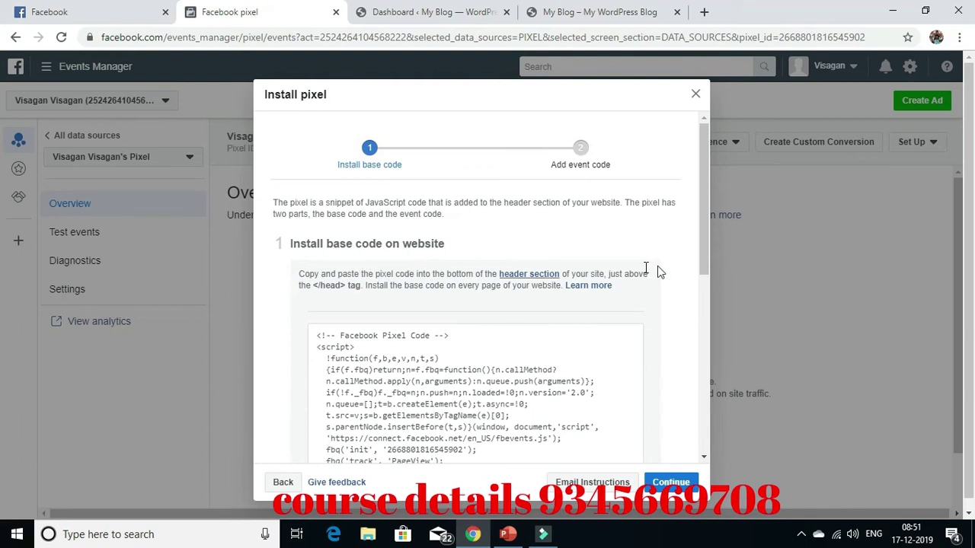
Review the base code installation instructions and copy the full Facebook pixel base code to the clipboard.
scroll(619, 245, down, 4)
mouse_move(619, 245)
scroll(618, 245, up, 3)
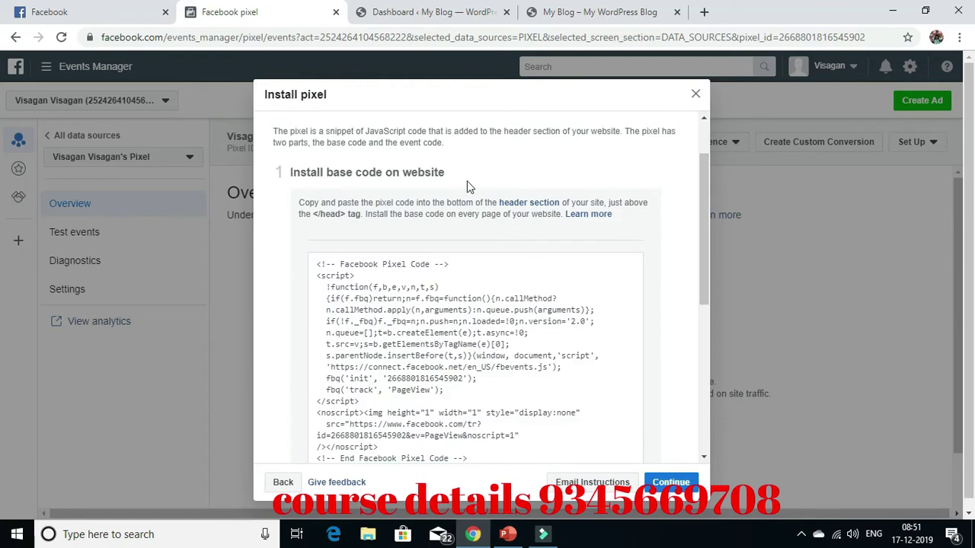
scroll(496, 201, down, 4)
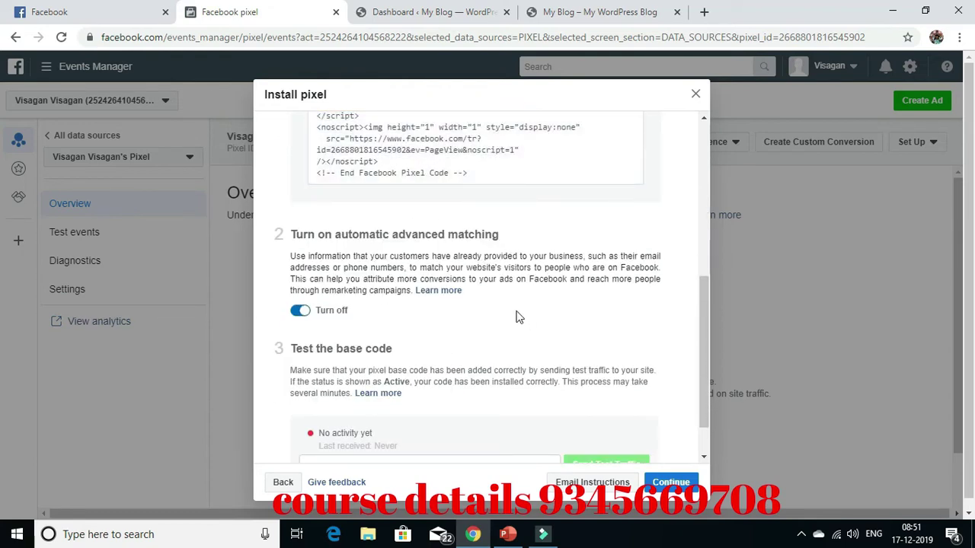
scroll(523, 319, up, 3)
click(410, 234)
mouse_move(415, 288)
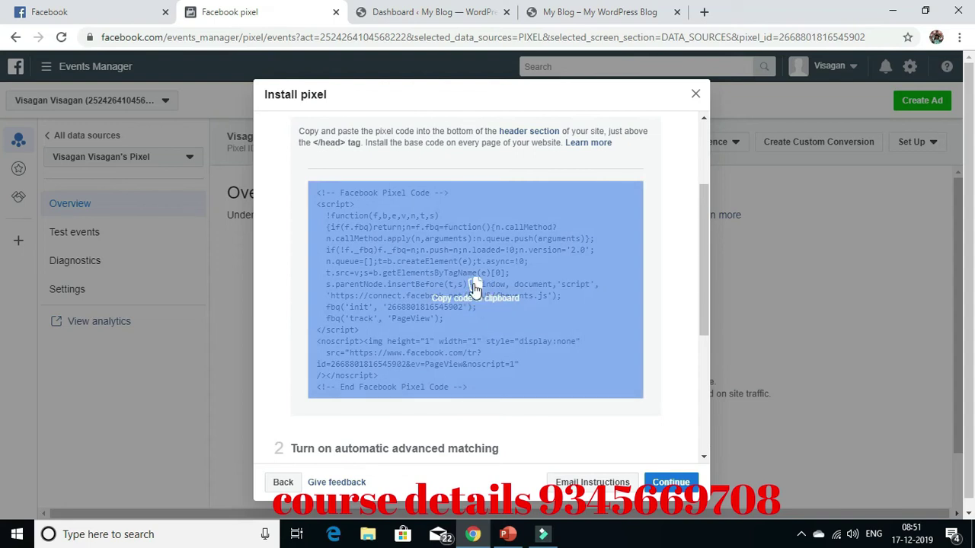
click(473, 288)
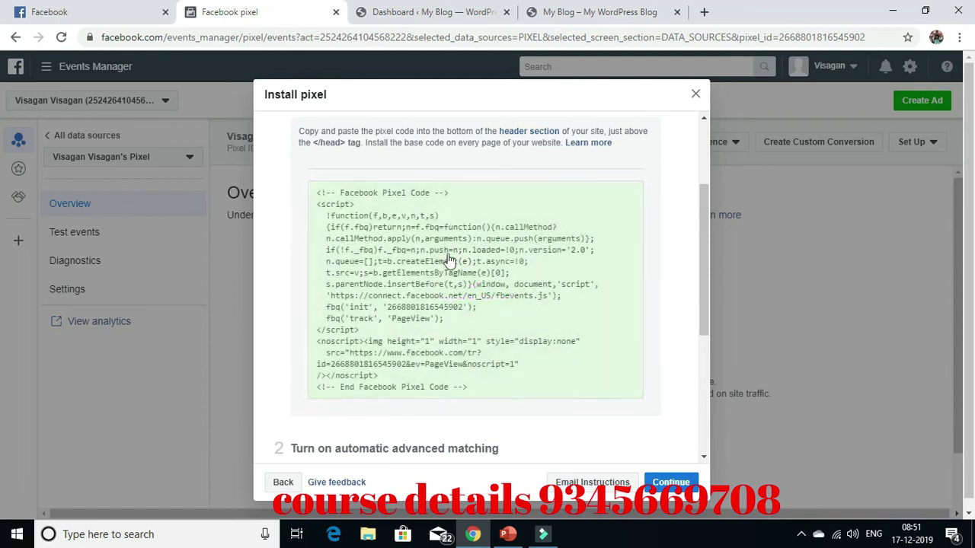
Switch to the WordPress admin and open the page for adding new plugins.
click(444, 9)
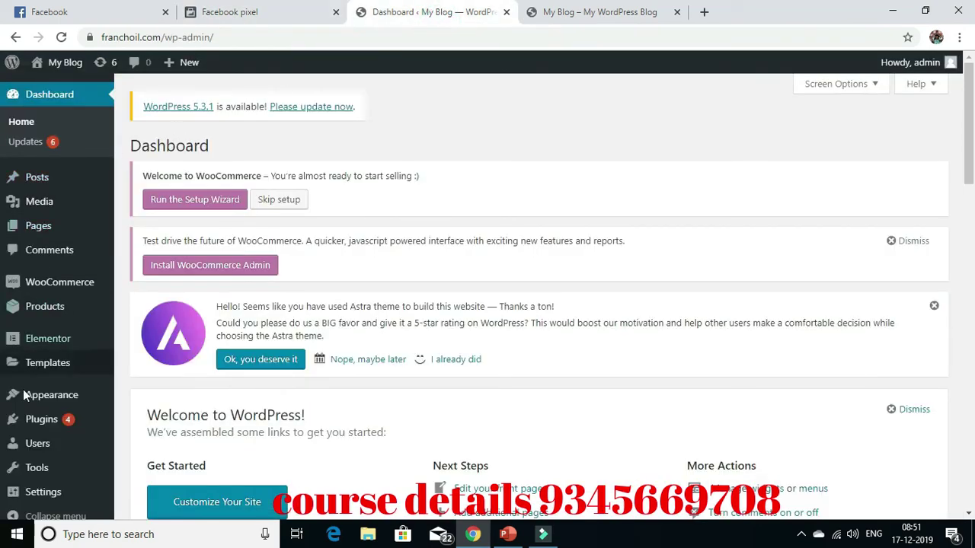
scroll(137, 355, down, 3)
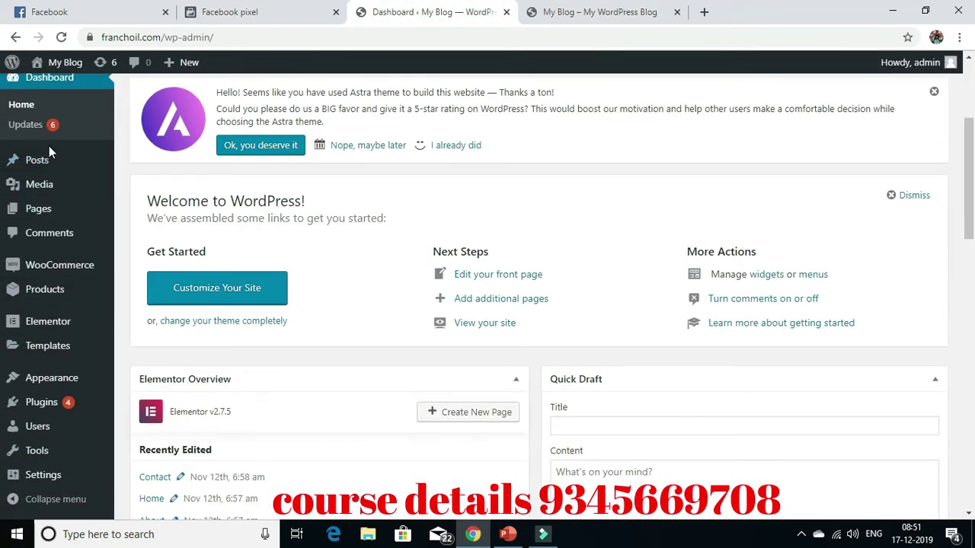
mouse_move(44, 410)
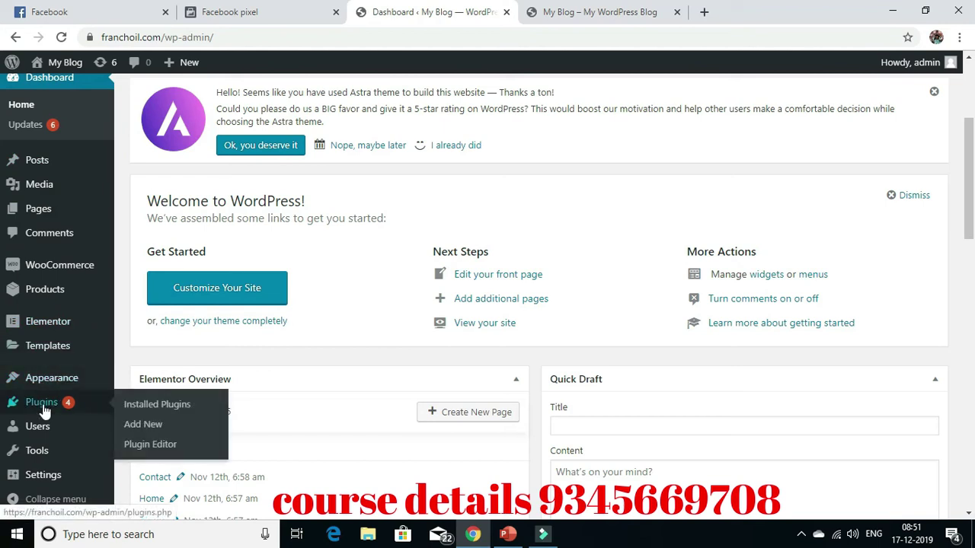
click(145, 425)
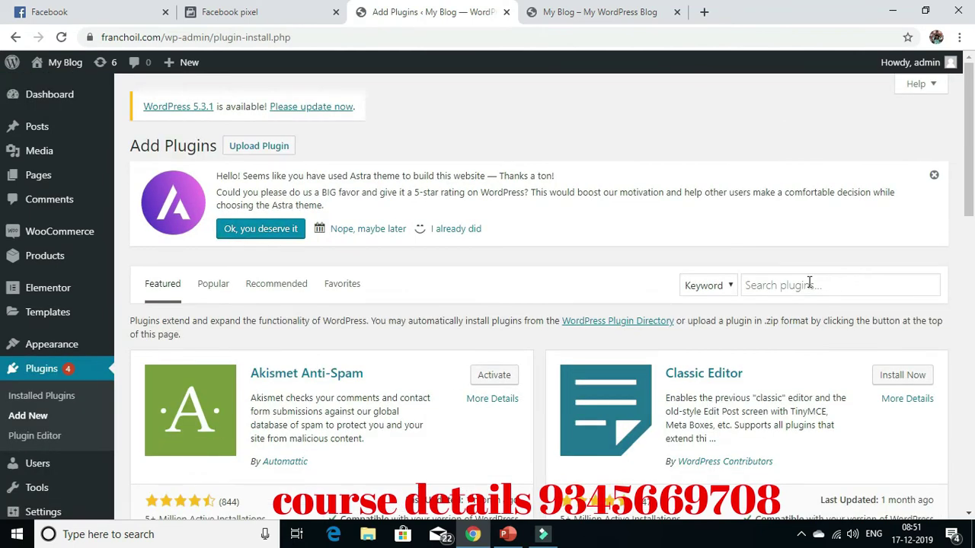
Search the plugins for "insert headers and", then install and activate Insert Headers and Footers by WPBeginner.
click(768, 285)
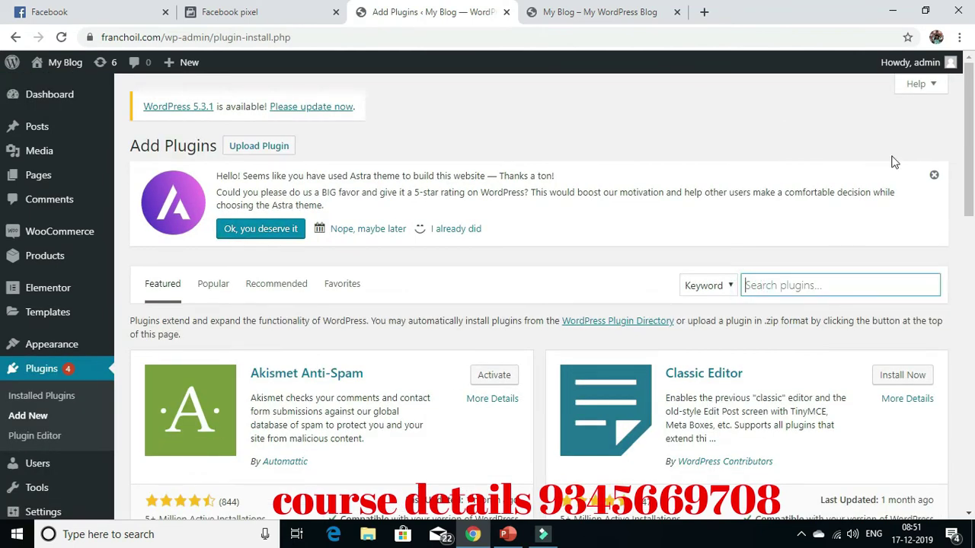
text(insert)
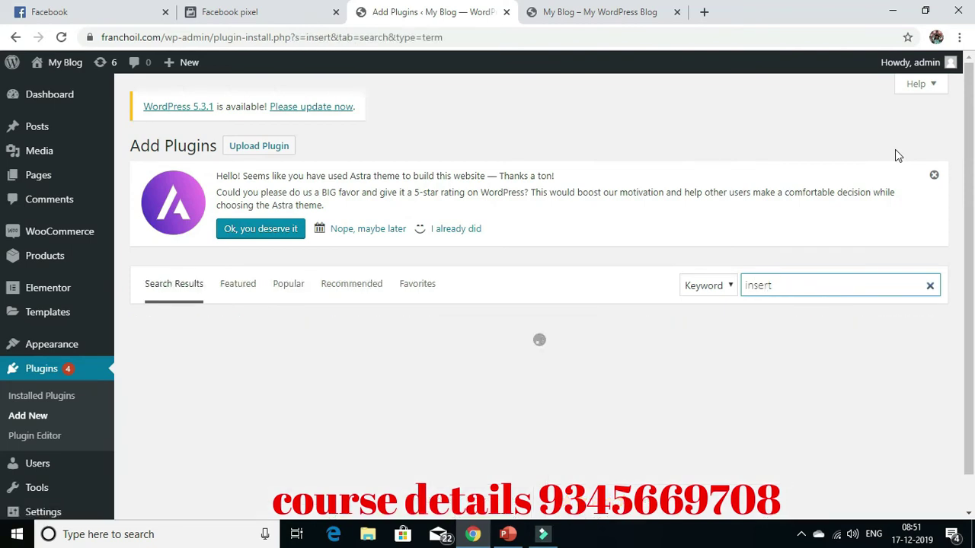
text( headers and)
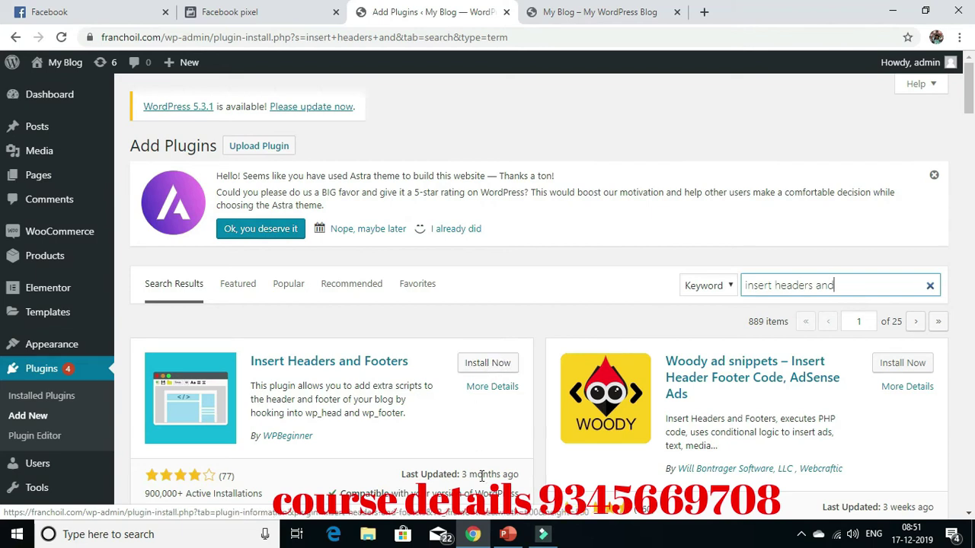
click(486, 367)
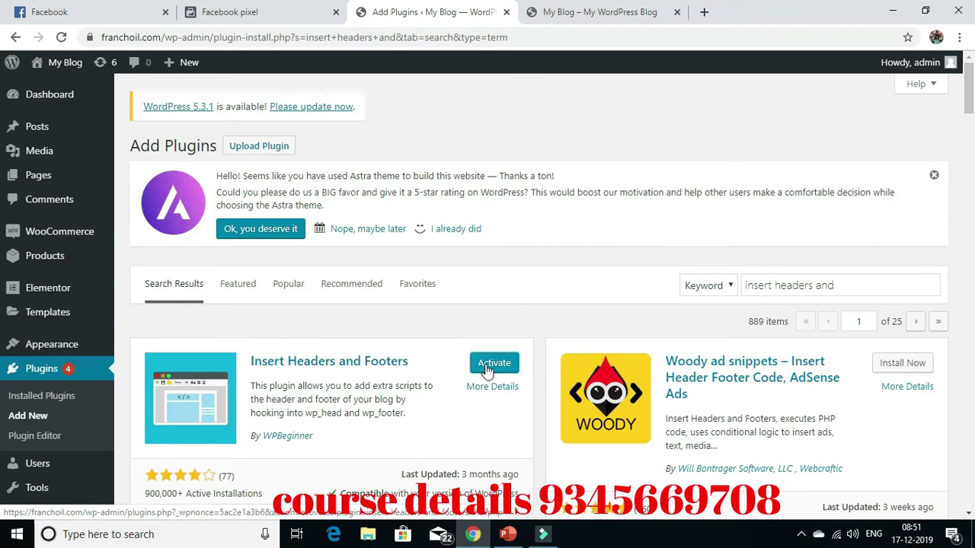
click(488, 367)
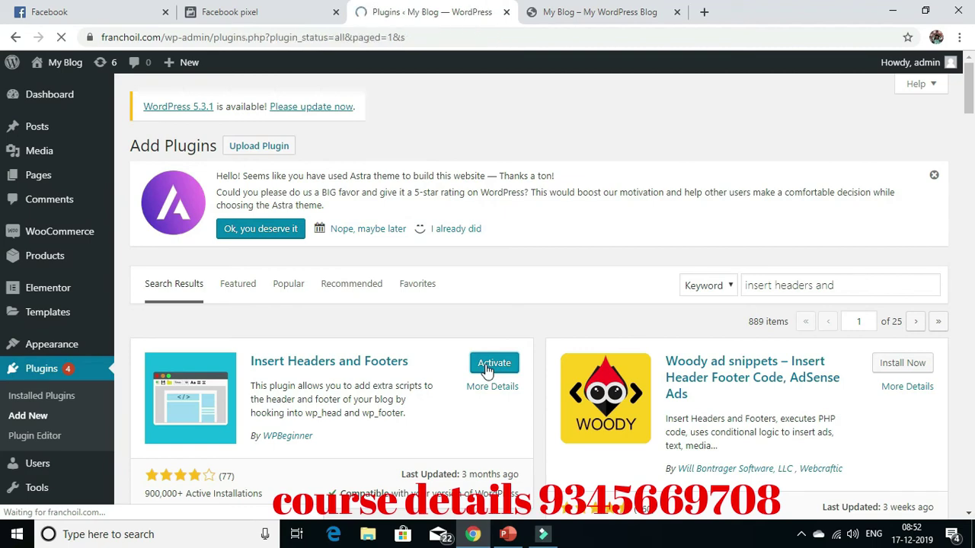
Open the Insert Headers and Footers settings page and bring its Scripts in Header box into view.
scroll(347, 197, down, 8)
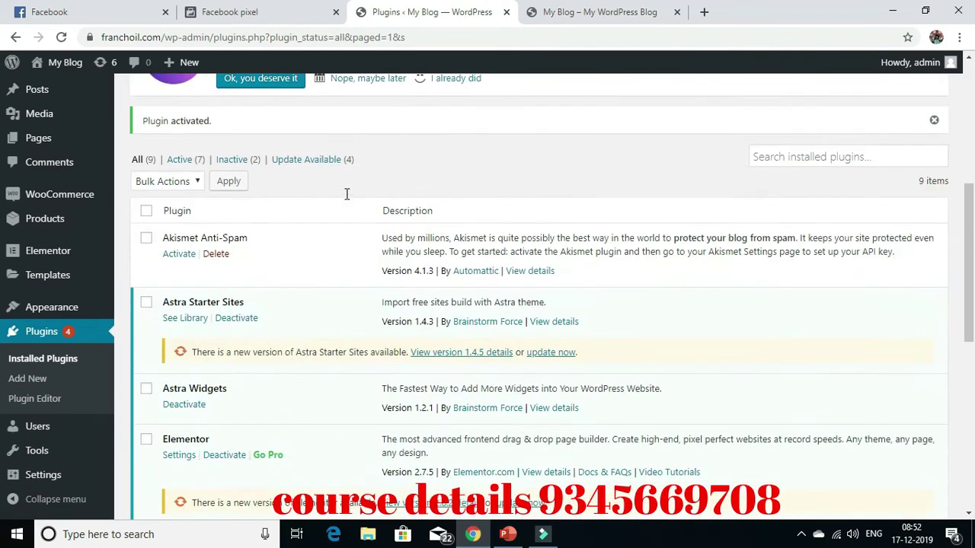
scroll(355, 174, down, 5)
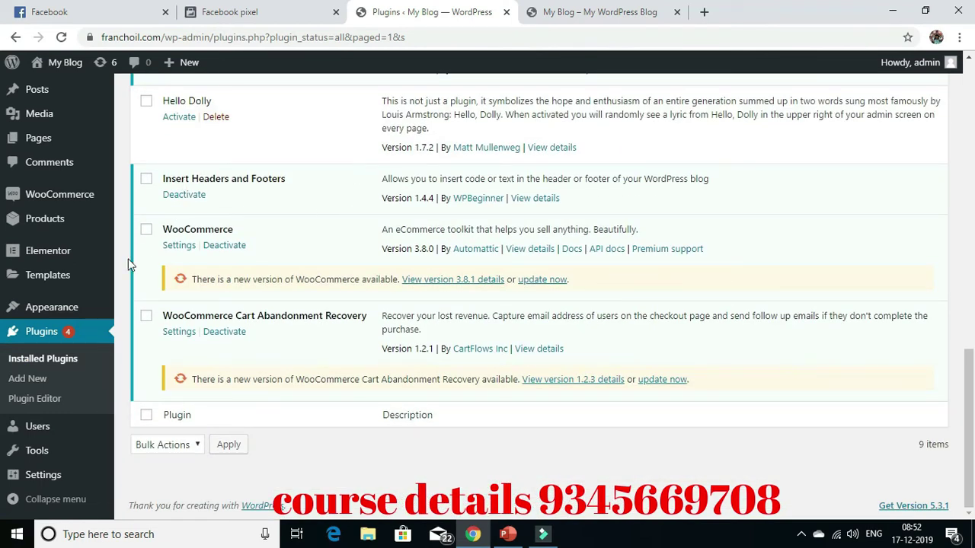
mouse_move(54, 474)
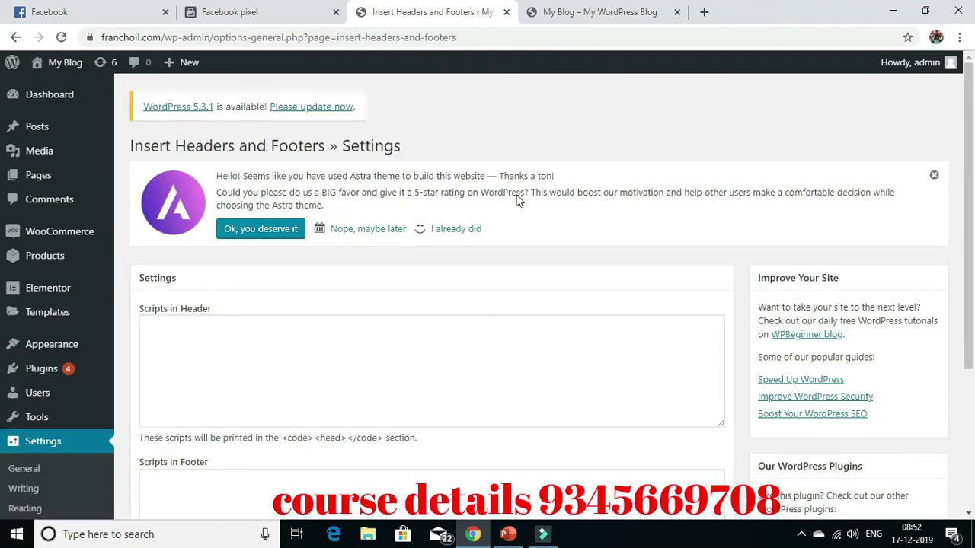
scroll(510, 198, down, 3)
scroll(316, 227, up, 2)
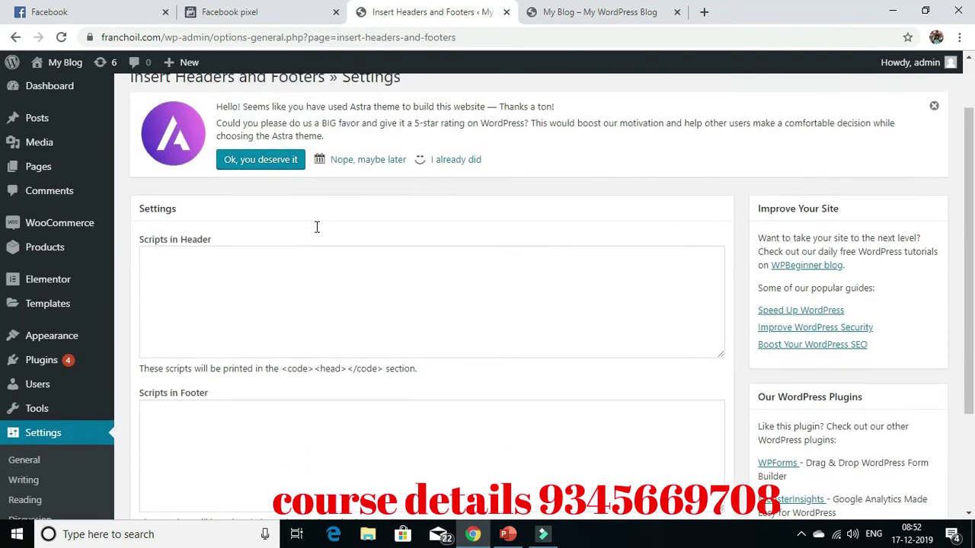
Paste the copied Facebook pixel base code into the Scripts in Header box and save the Insert Headers and Footers settings.
scroll(335, 343, up, 1)
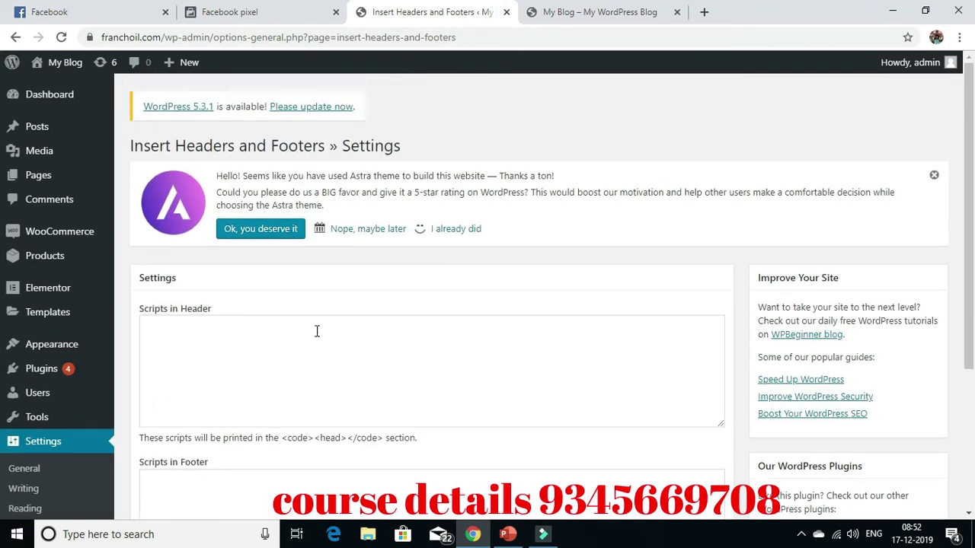
click(184, 351)
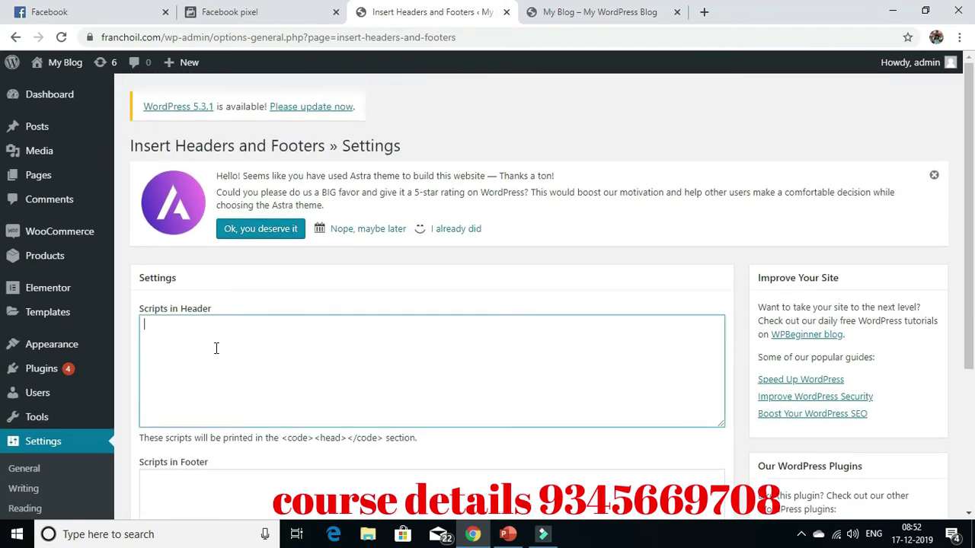
key(ctrl+v)
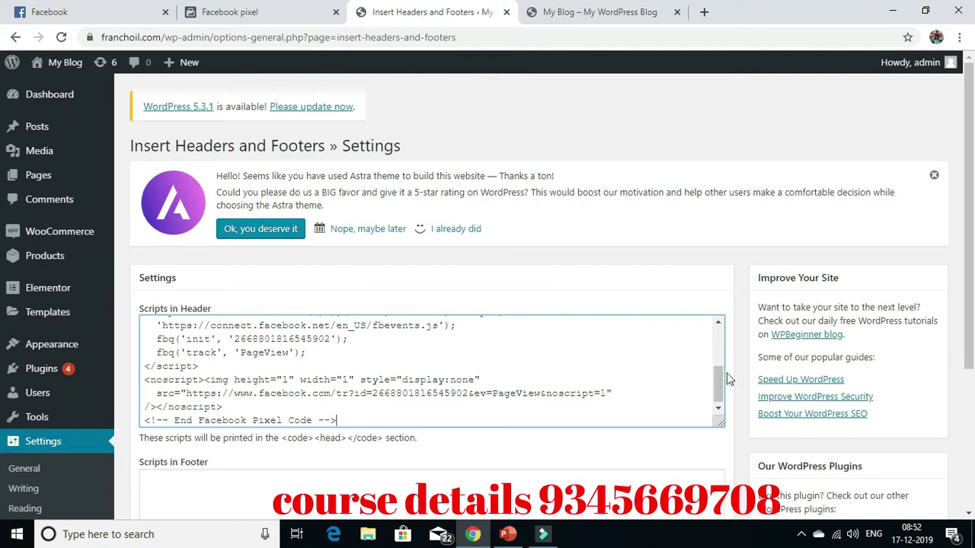
click(307, 11)
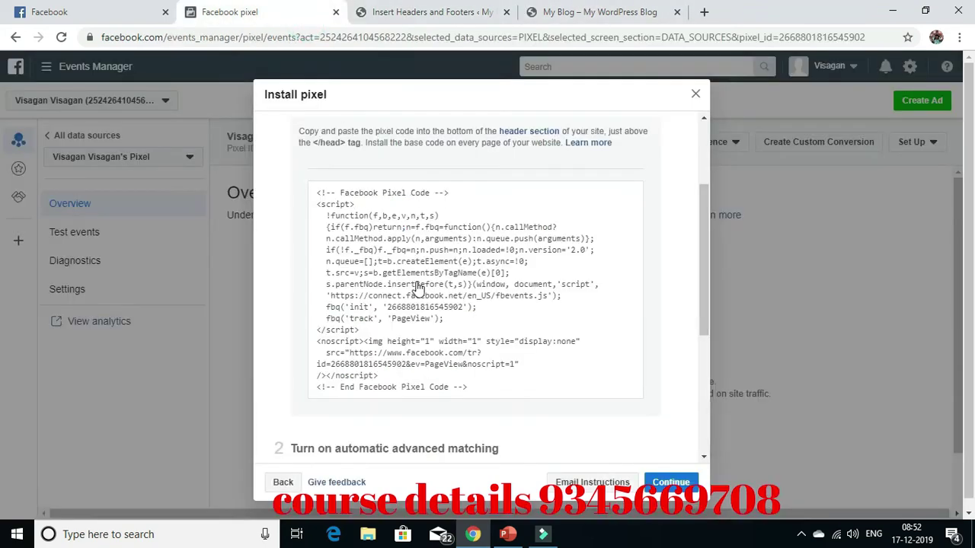
click(476, 9)
scroll(457, 254, down, 3)
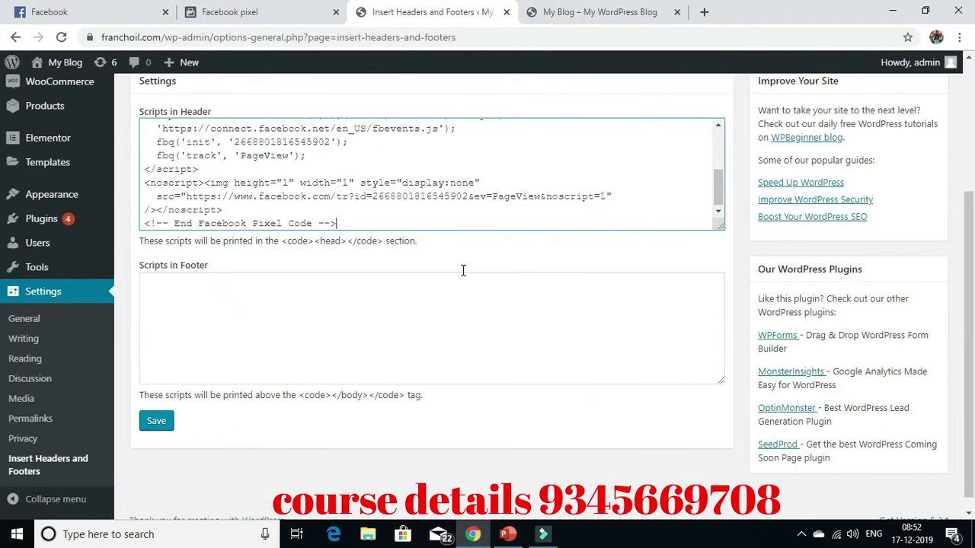
click(160, 410)
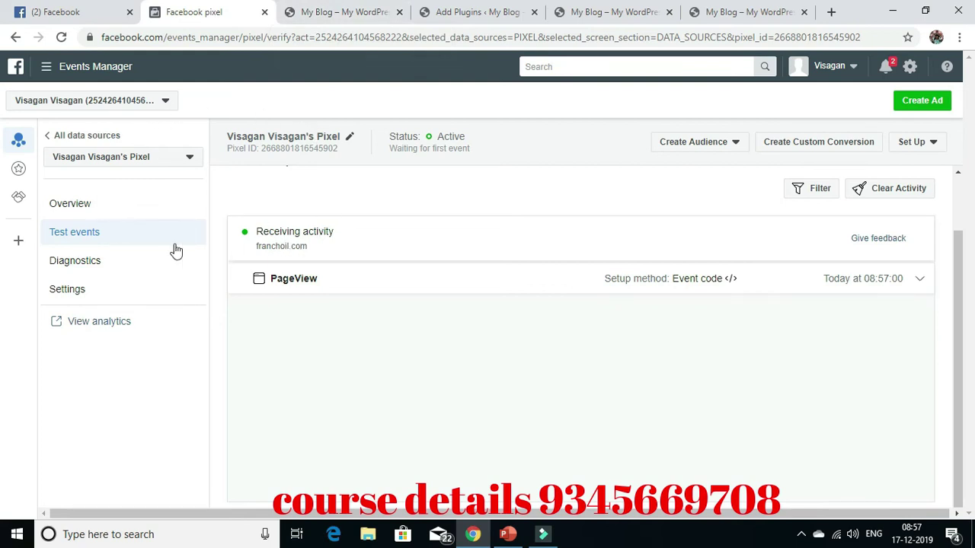
Examine the pixel's Diagnostics and Settings pages in Events Manager, and check the franchoil.com home page.
click(73, 261)
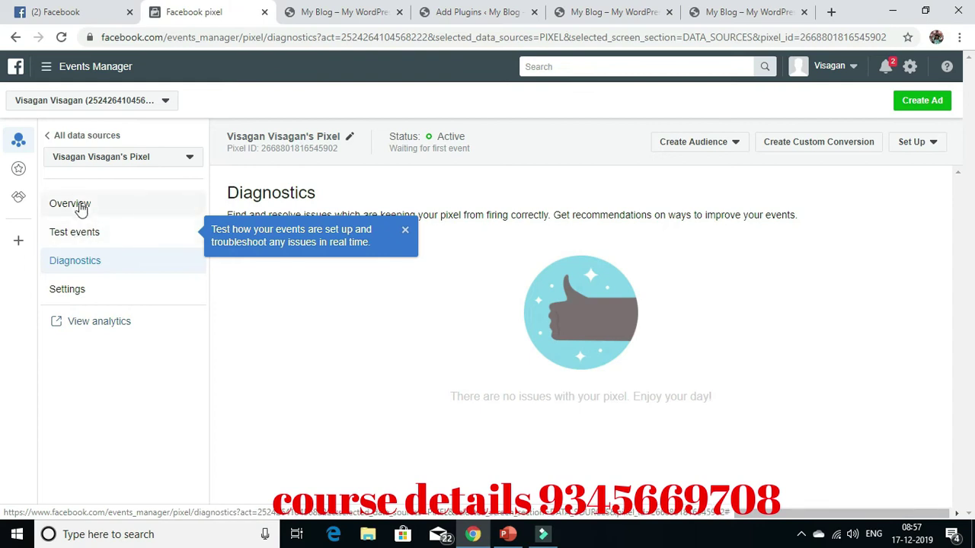
click(67, 291)
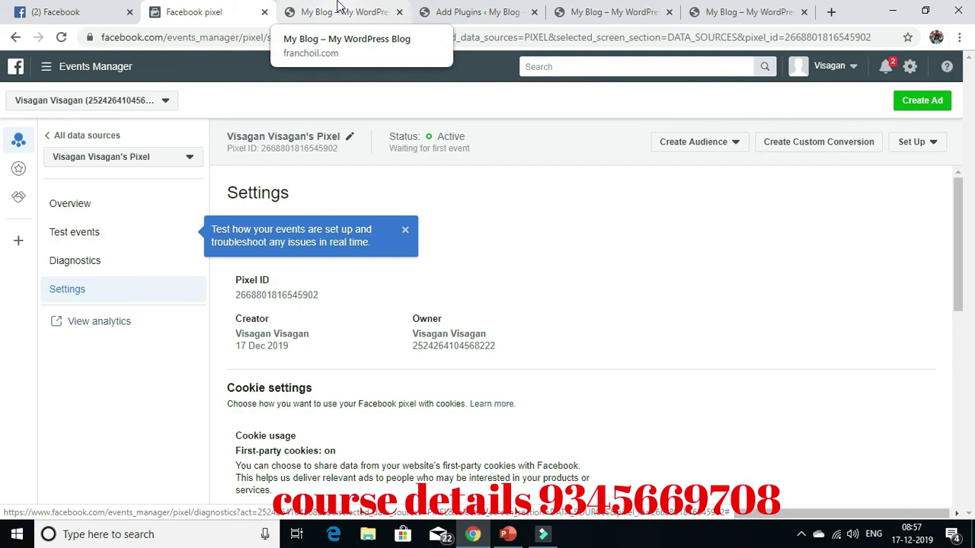
click(340, 9)
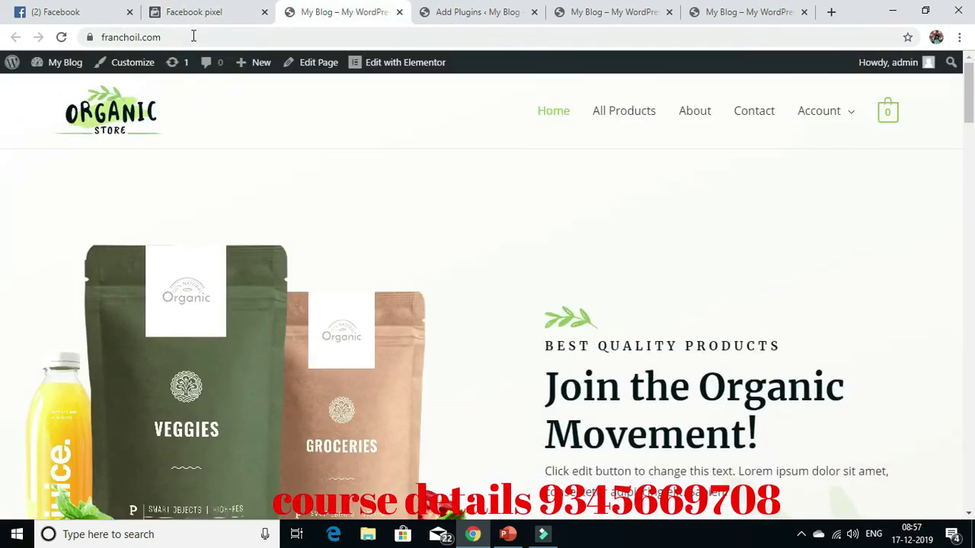
click(190, 11)
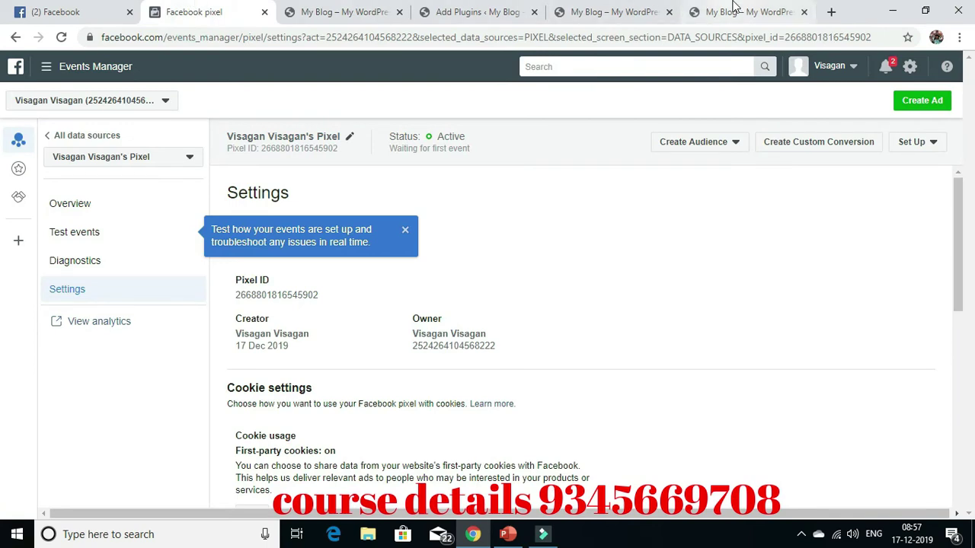
click(340, 9)
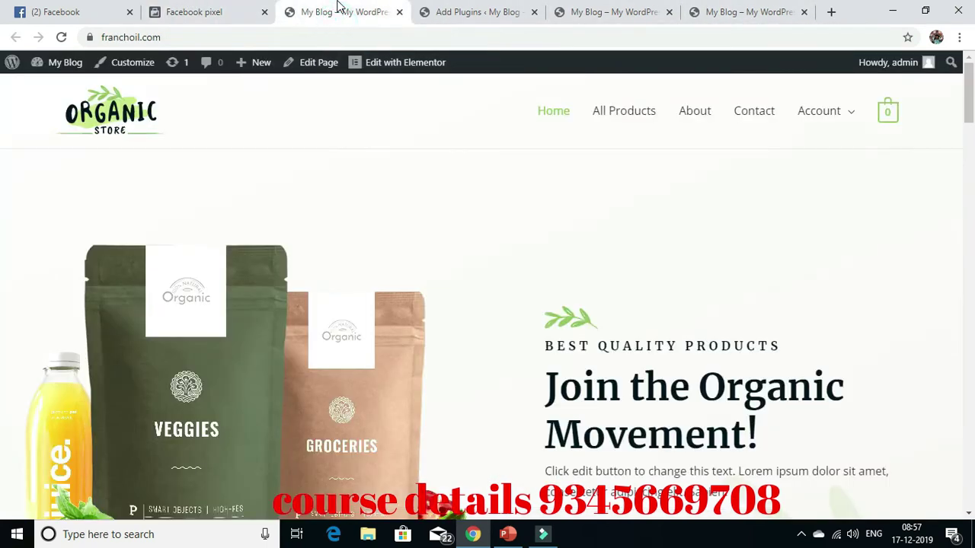
click(206, 11)
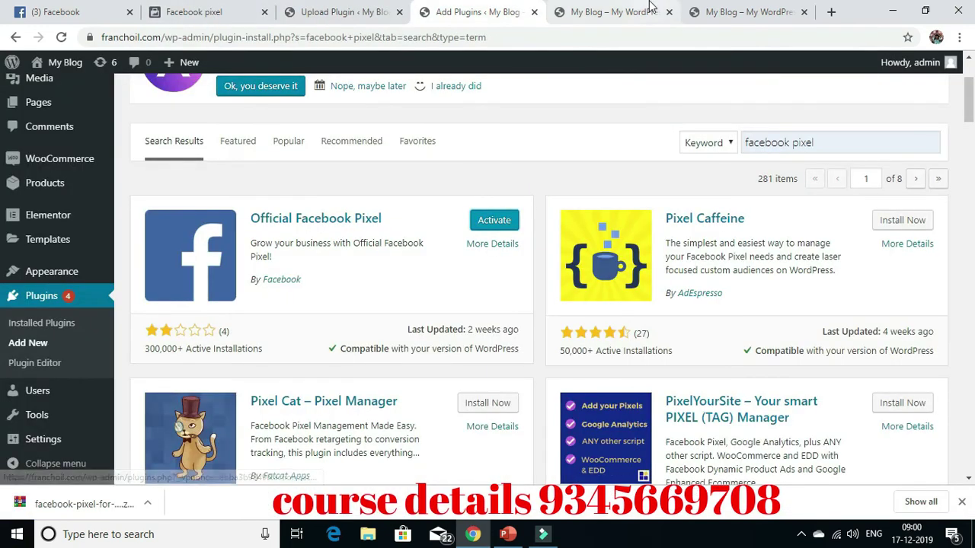
Search the WordPress plugins for "facebook pixel" and activate the Official Facebook Pixel plugin by Facebook.
click(649, 10)
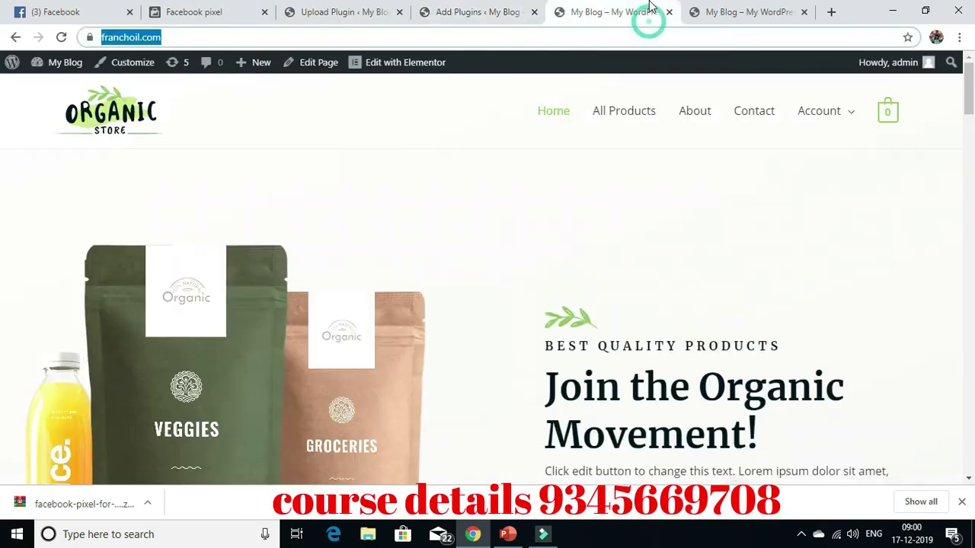
click(504, 11)
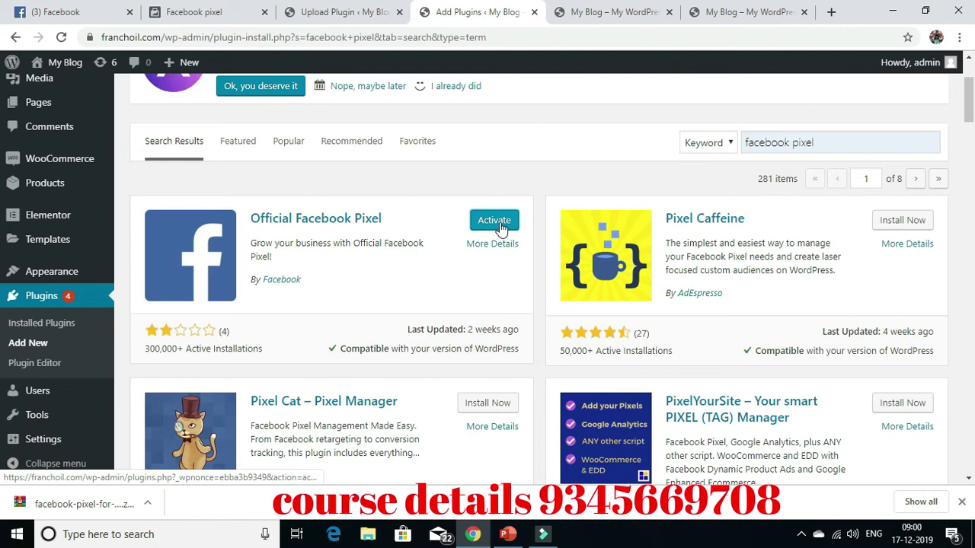
click(366, 12)
click(766, 287)
click(778, 316)
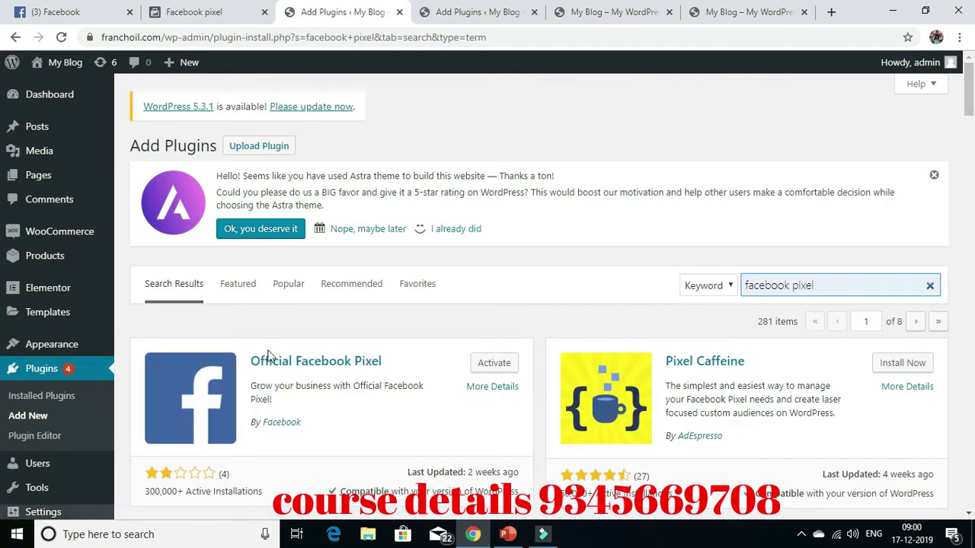
click(497, 364)
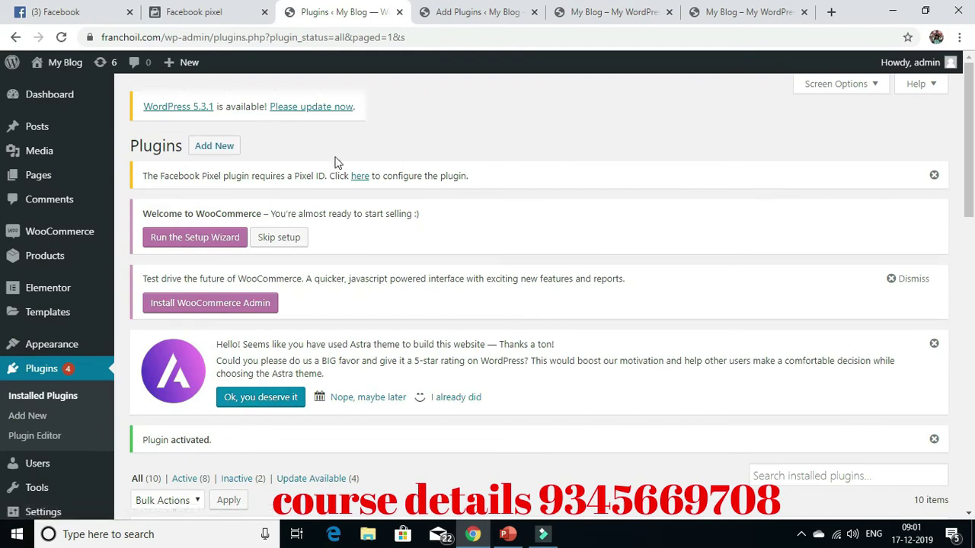
Look through the installed plugins list, then open the Facebook Pixel settings page and locate its Pixel ID field.
scroll(331, 162, down, 4)
scroll(329, 161, down, 6)
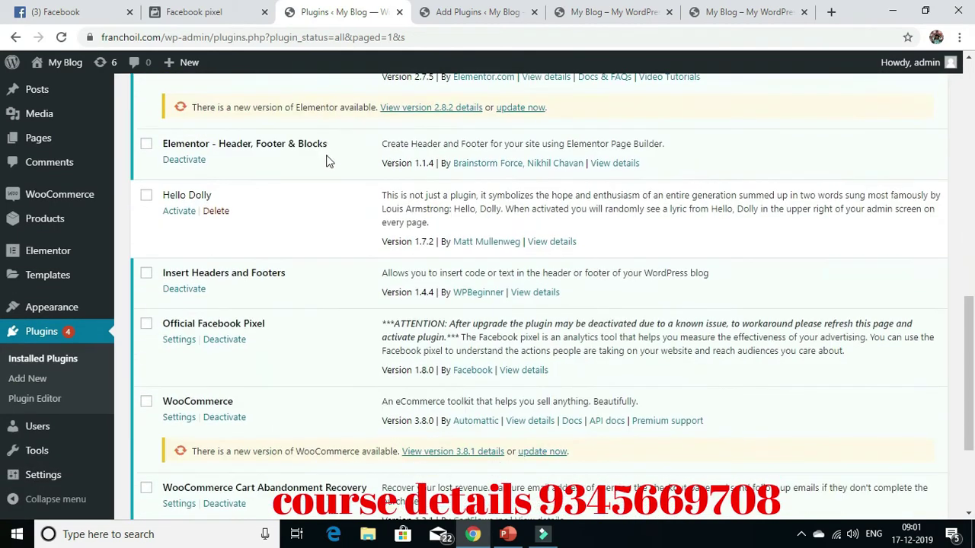
scroll(326, 160, down, 1)
scroll(322, 159, up, 11)
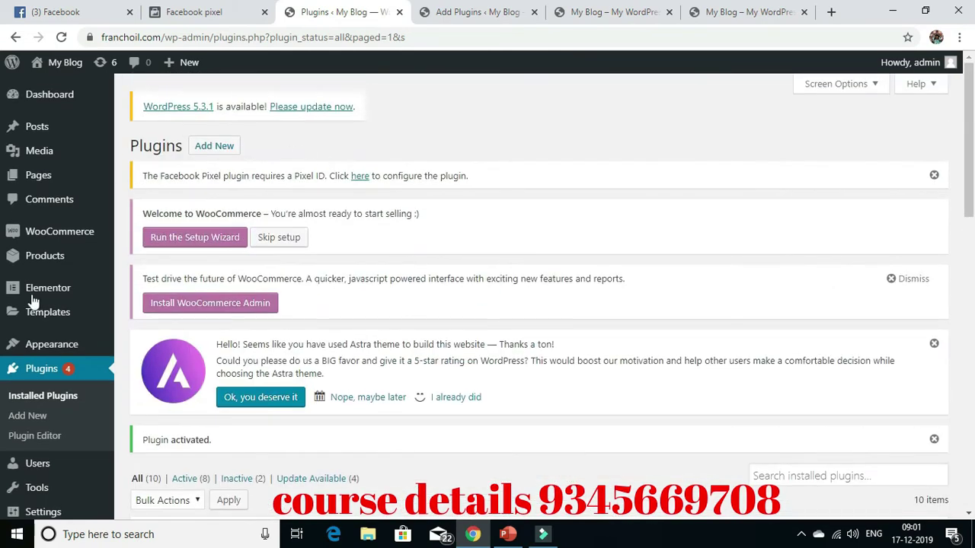
mouse_move(30, 512)
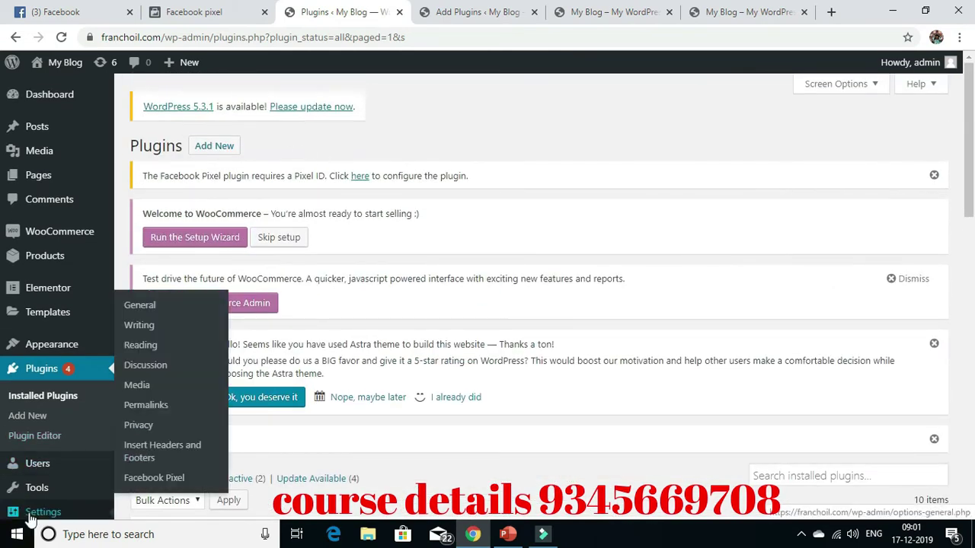
click(169, 480)
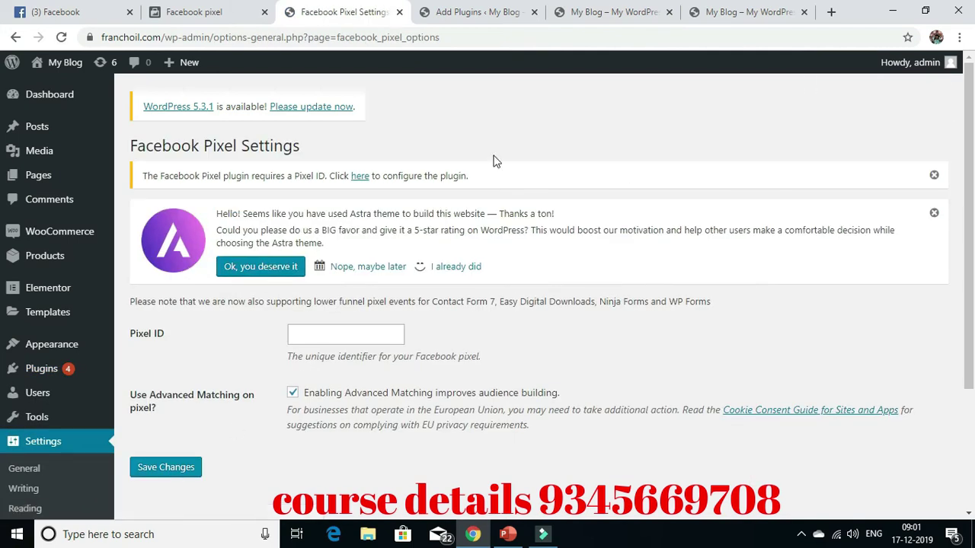
scroll(494, 161, down, 2)
click(318, 191)
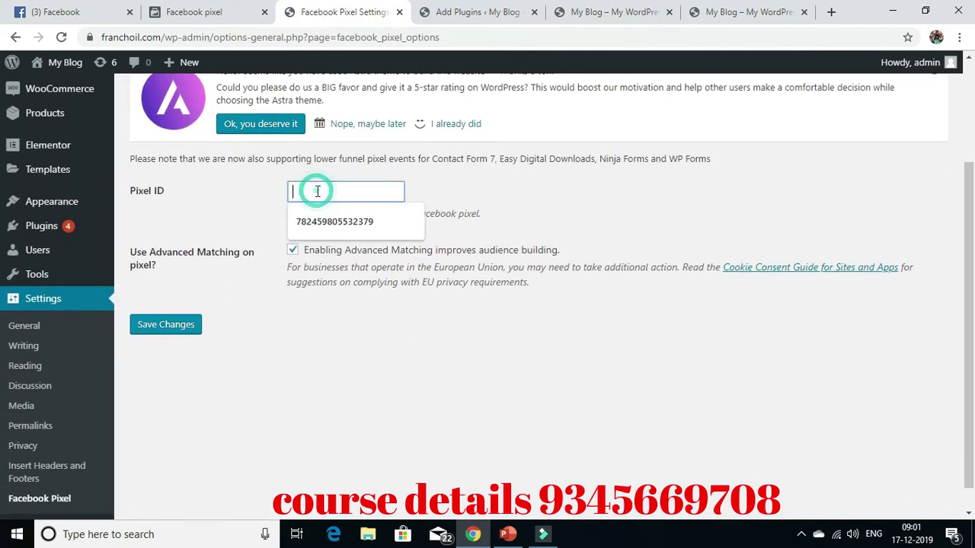
click(467, 176)
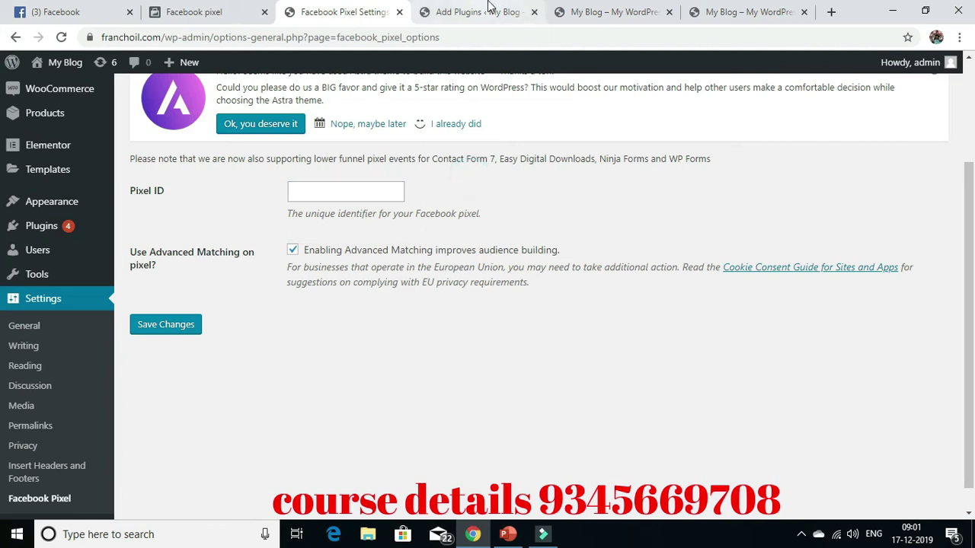
Switch to Events Manager, close the WordPress connection guide, and select and copy the pixel ID shown under the pixel's name.
click(631, 9)
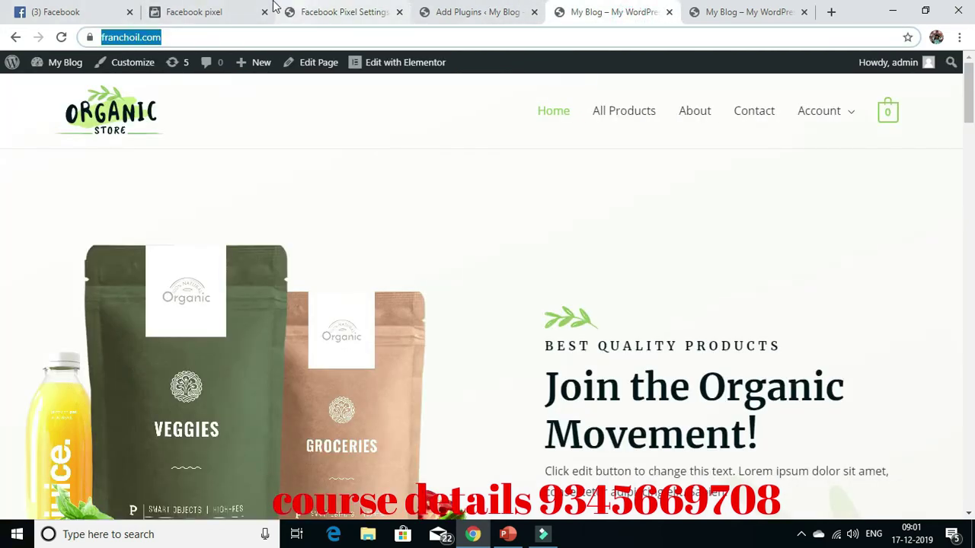
click(206, 9)
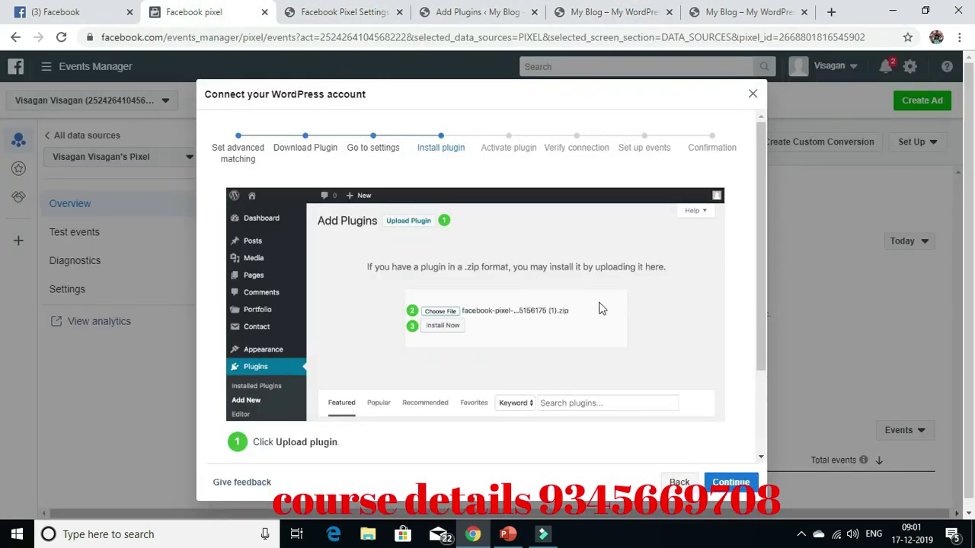
click(753, 94)
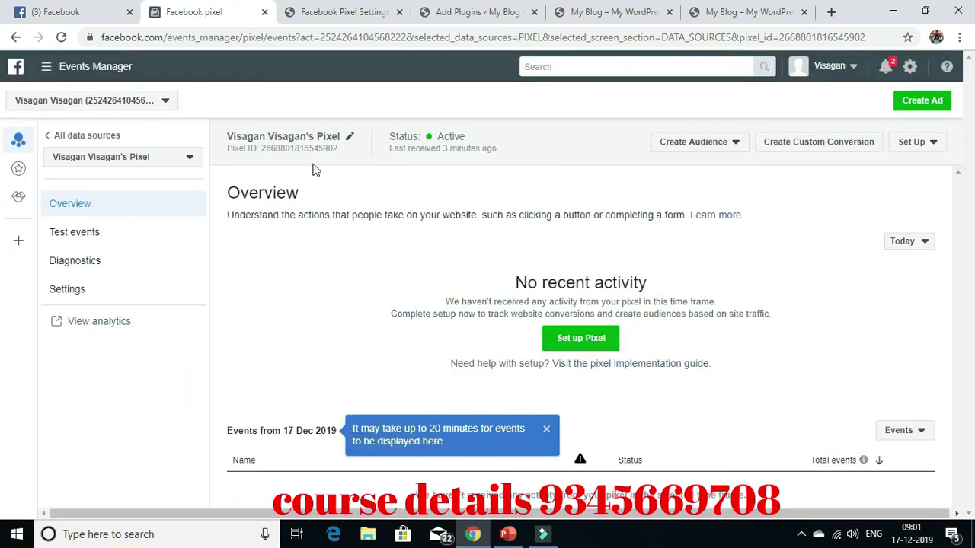
click(349, 139)
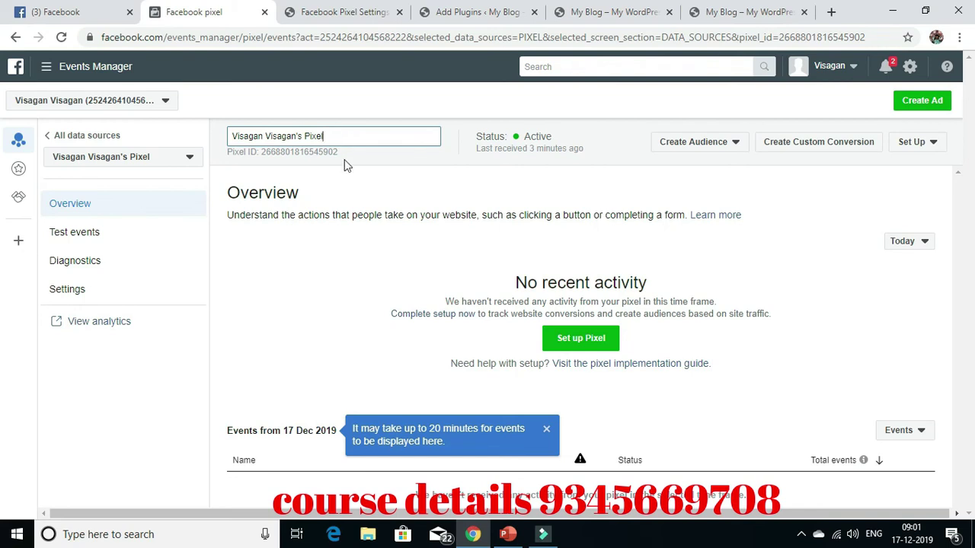
click(335, 152)
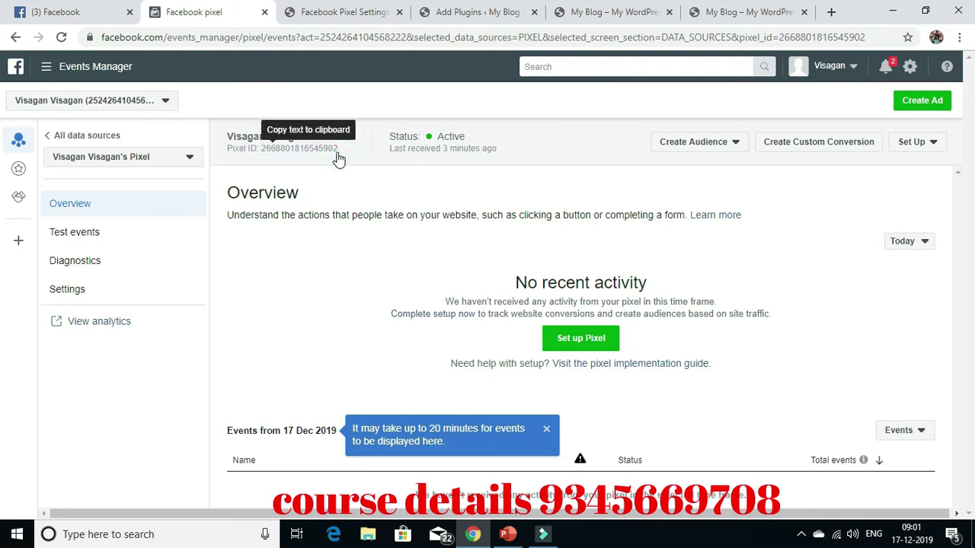
drag(339, 152, 259, 151)
drag(337, 152, 262, 150)
drag(339, 148, 264, 152)
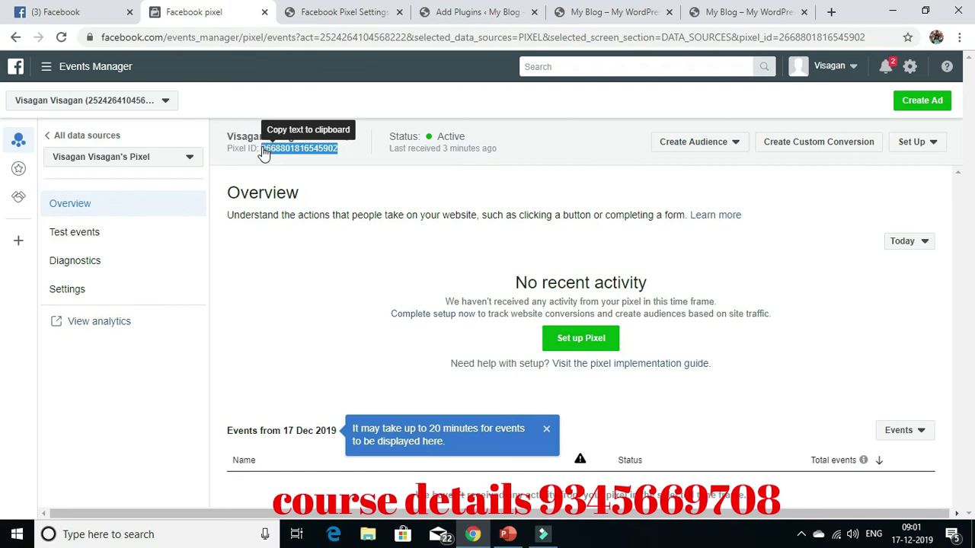
Paste the copied pixel ID into the WordPress Facebook Pixel settings and save the changes.
click(355, 11)
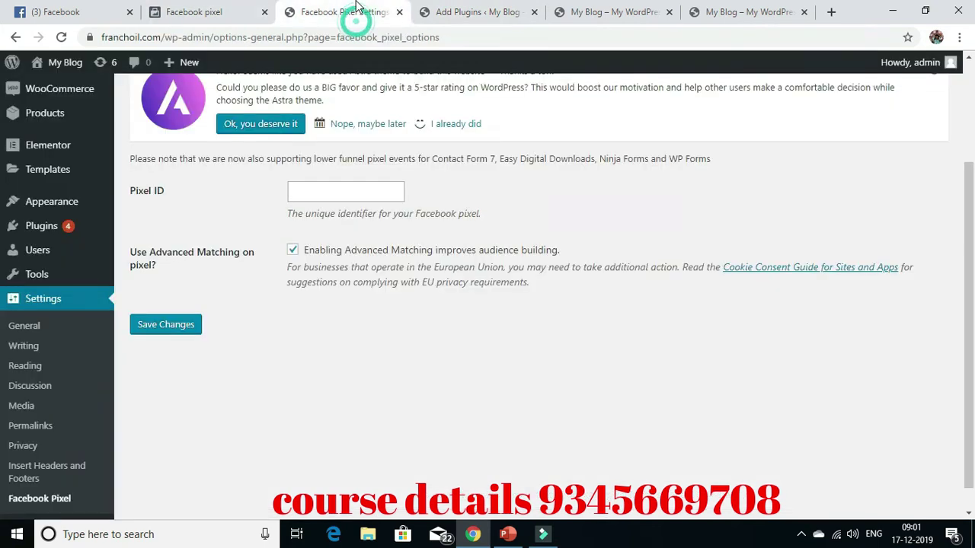
click(300, 192)
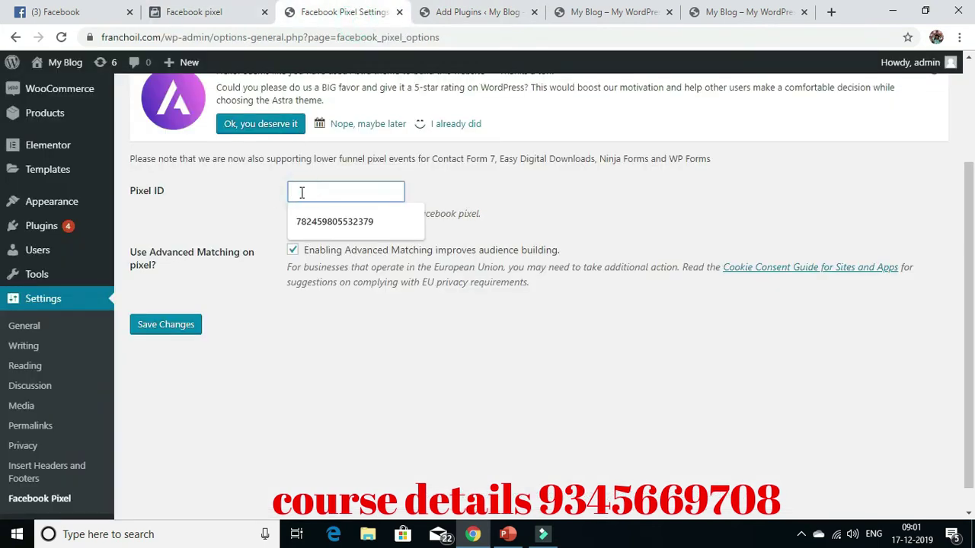
key(ctrl+v)
click(262, 296)
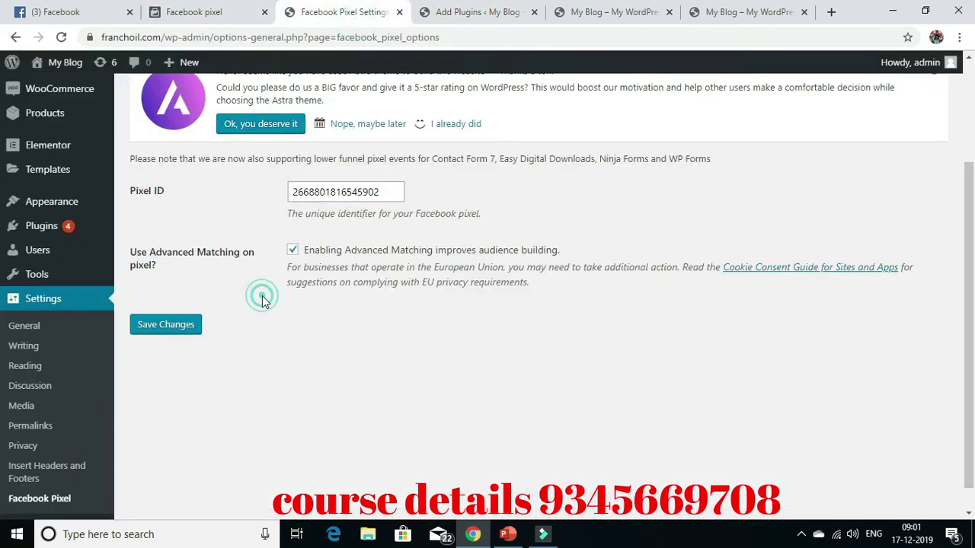
click(162, 326)
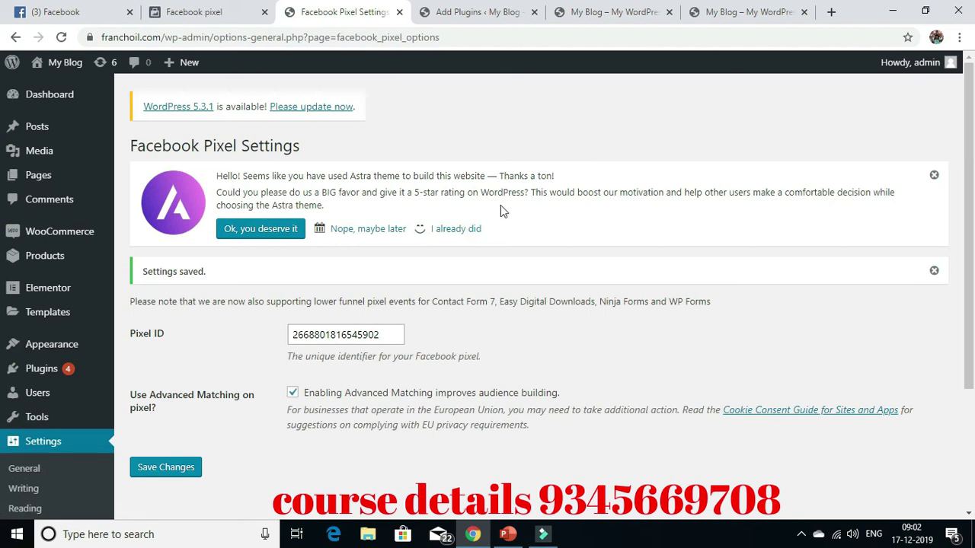
scroll(488, 202, down, 3)
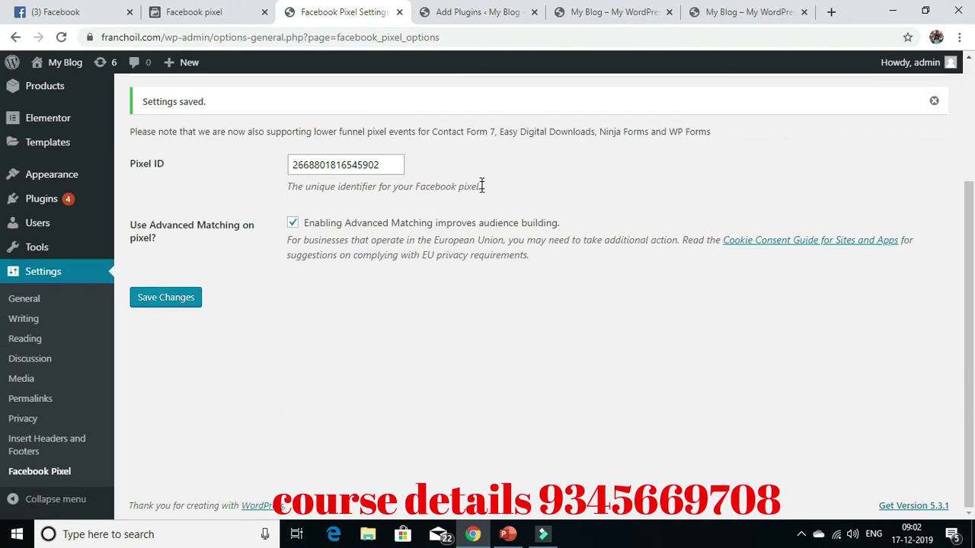
scroll(481, 187, up, 3)
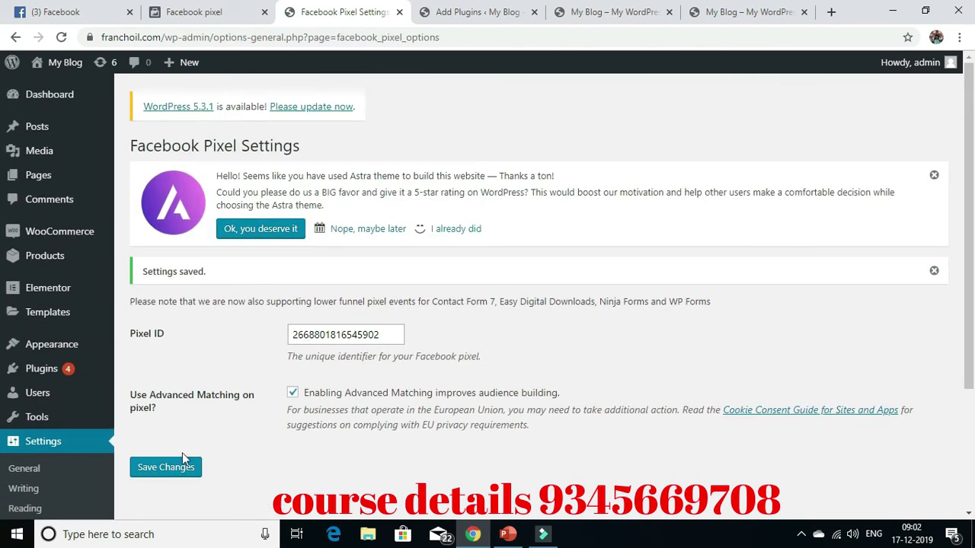
click(168, 470)
mouse_move(51, 102)
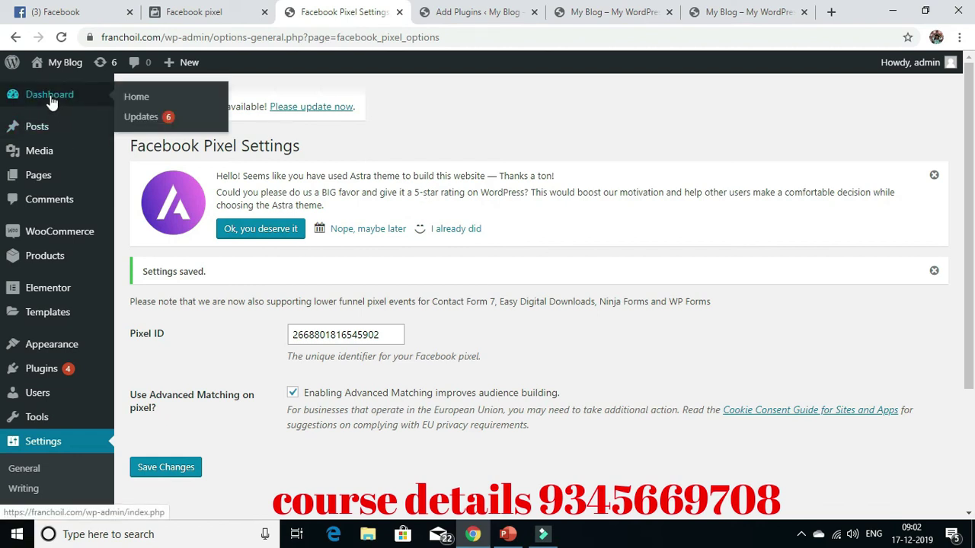
Open the WordPress dashboard home page and look through its notices and widgets.
click(141, 103)
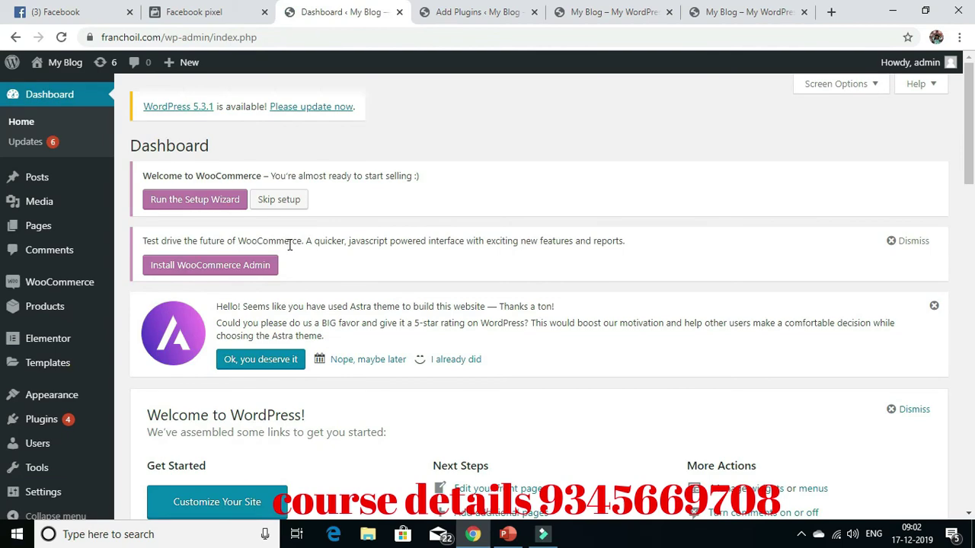
scroll(289, 246, down, 6)
scroll(285, 240, down, 6)
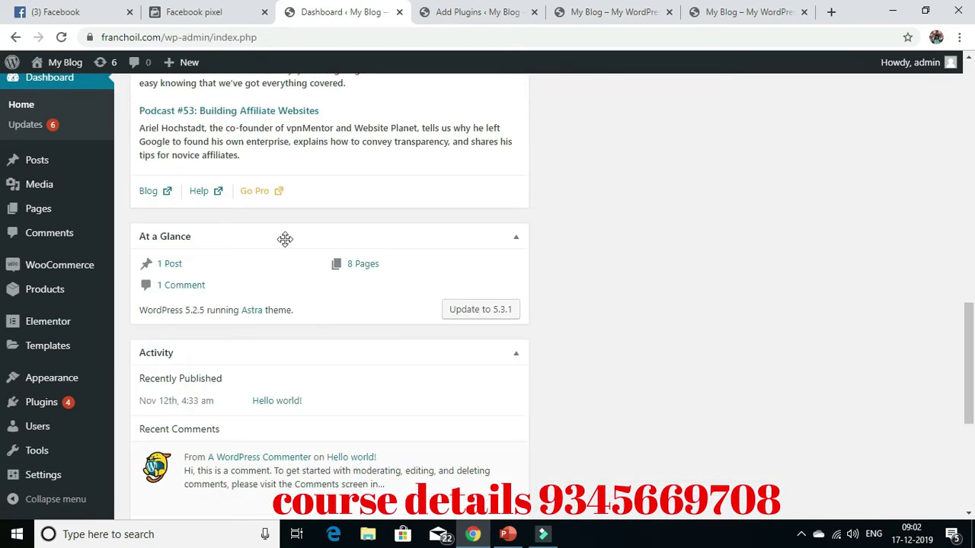
scroll(285, 240, down, 4)
scroll(284, 242, up, 15)
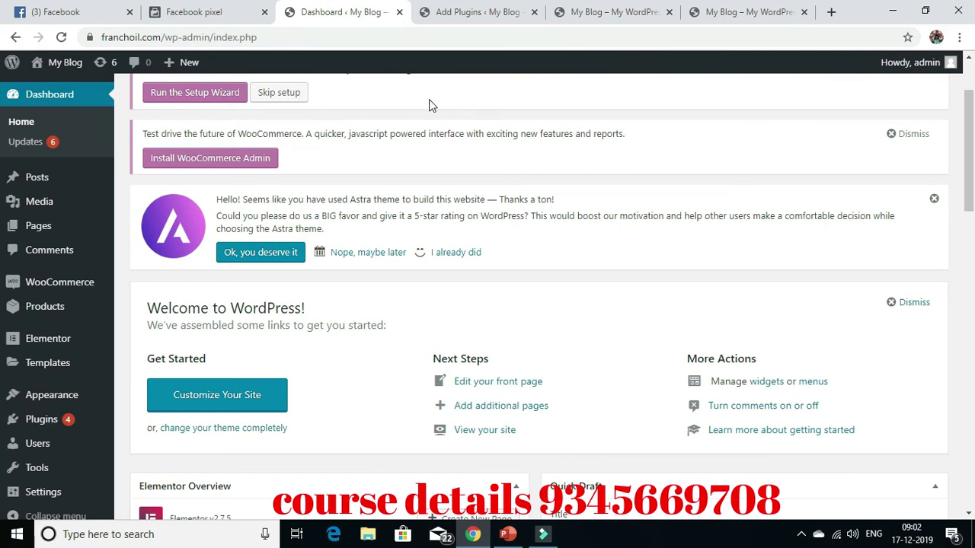
Switch to the pixel's page in Events Manager and review its Test events, Diagnostics and Overview sections along with the pixel status.
click(457, 11)
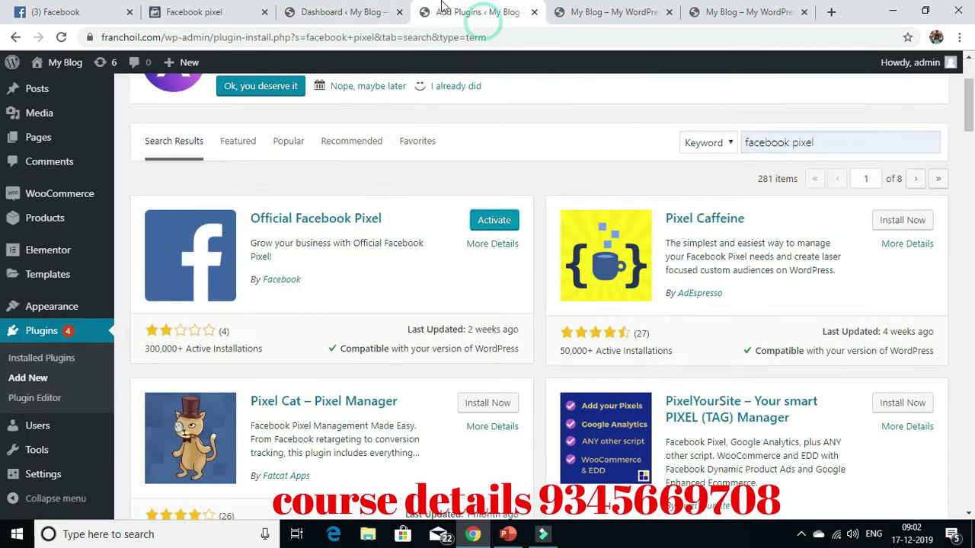
click(11, 9)
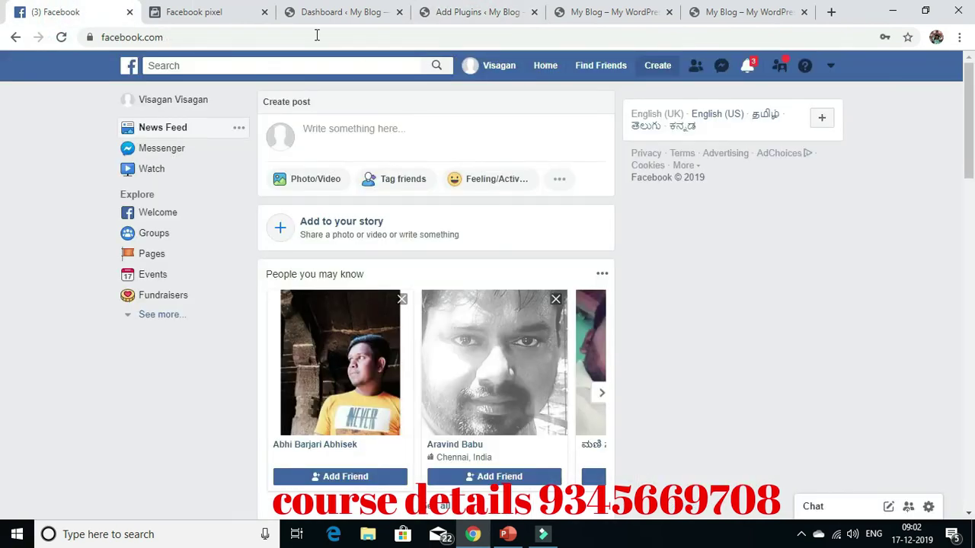
click(209, 13)
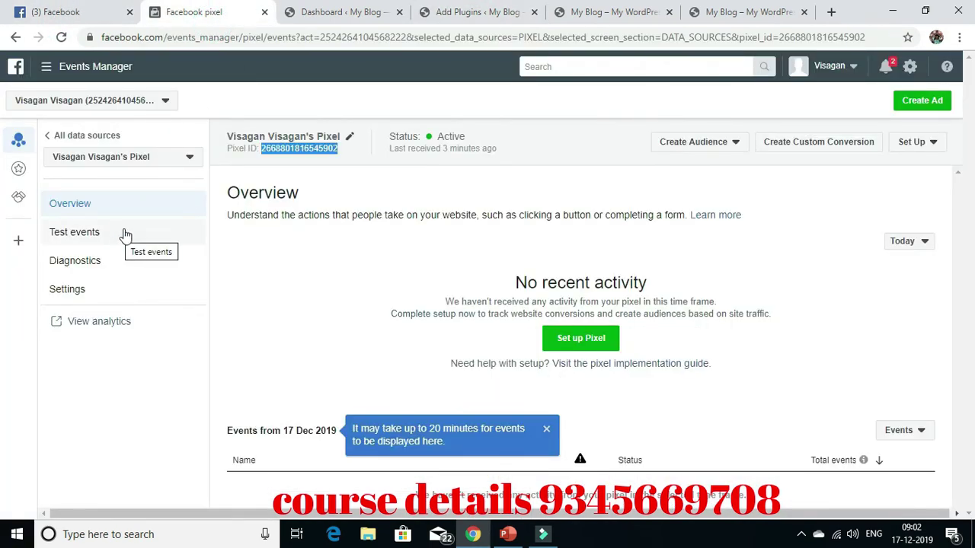
click(64, 238)
click(92, 265)
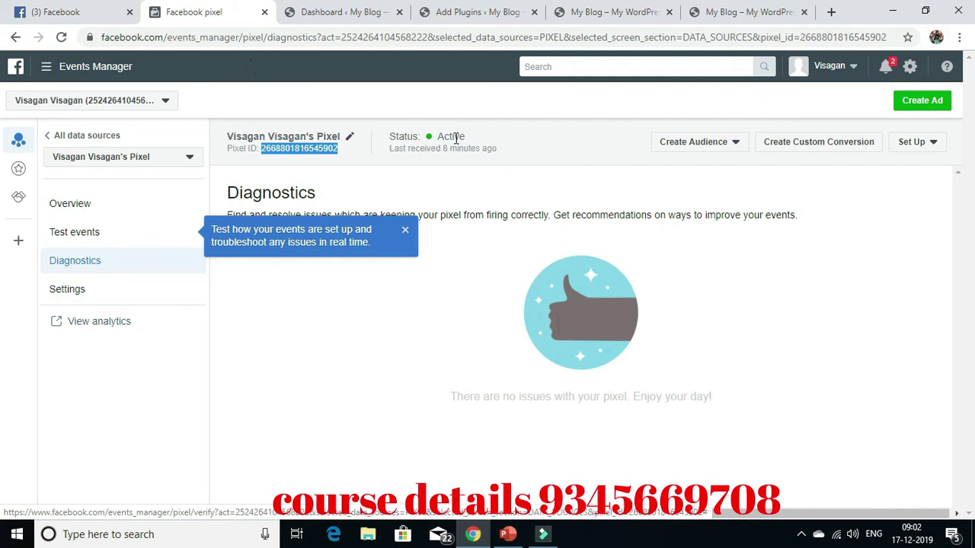
click(73, 205)
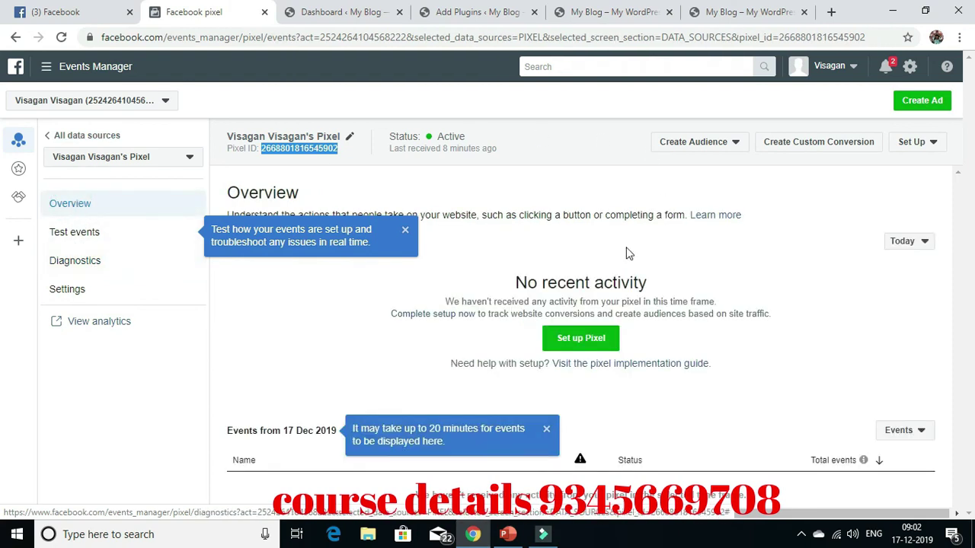